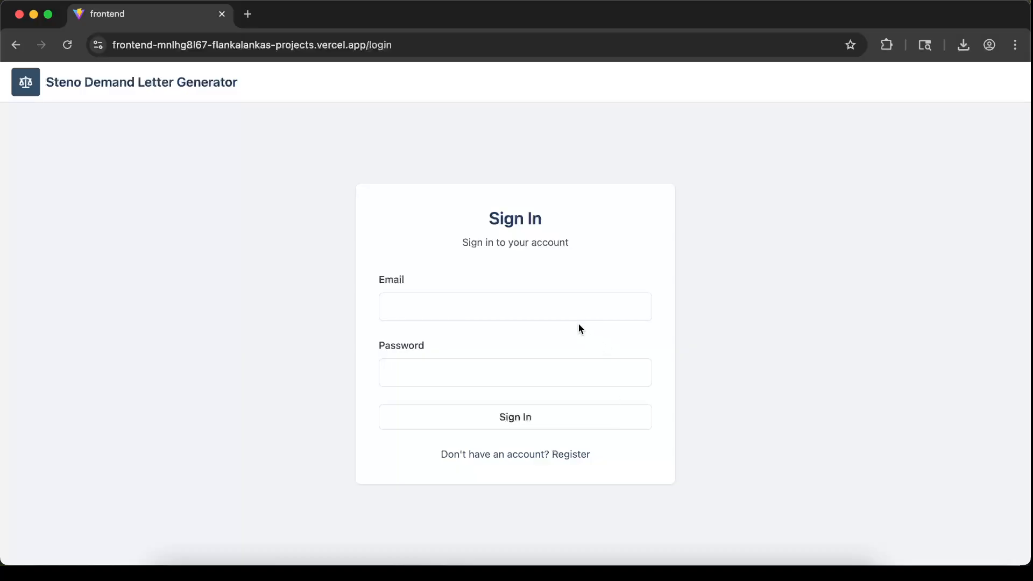
Sign in with the account's e-mail address and password
left_click(575, 456)
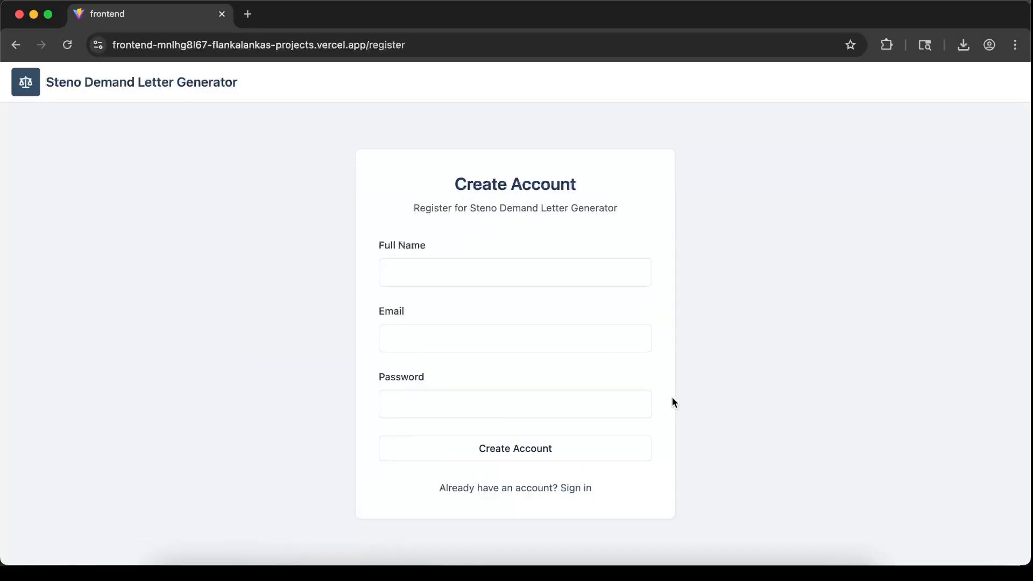
left_click(585, 488)
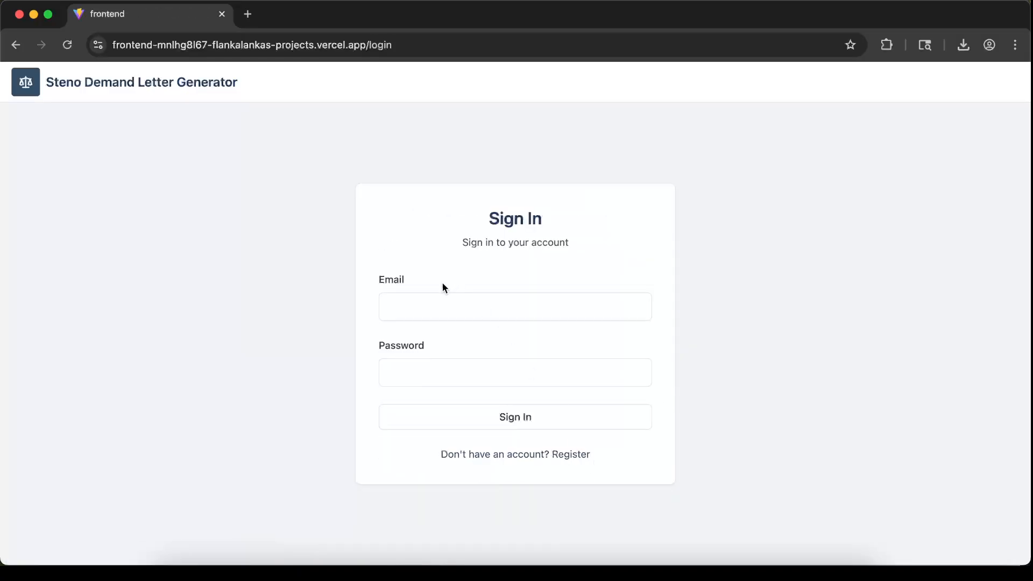
left_click(445, 299)
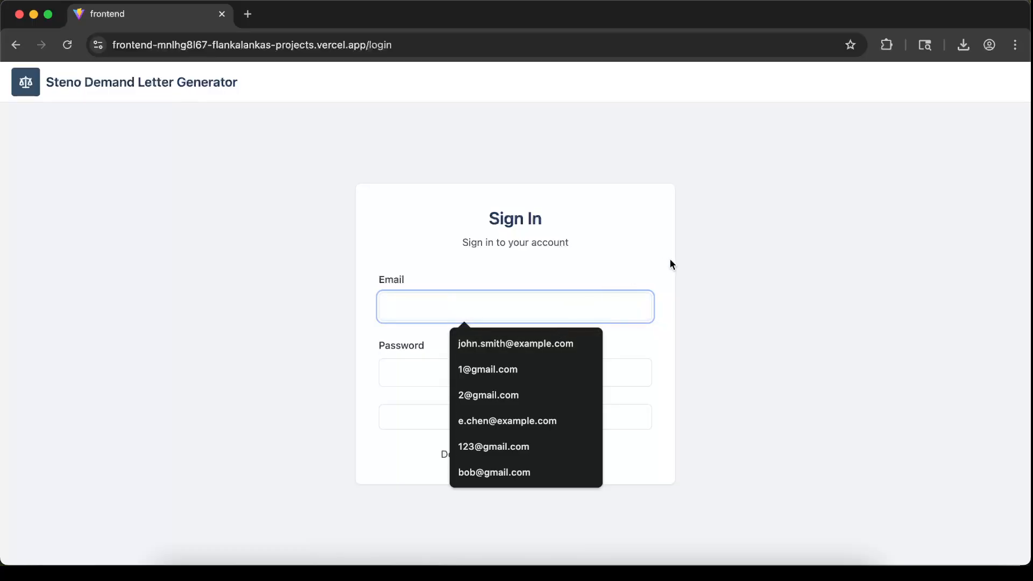
type("al")
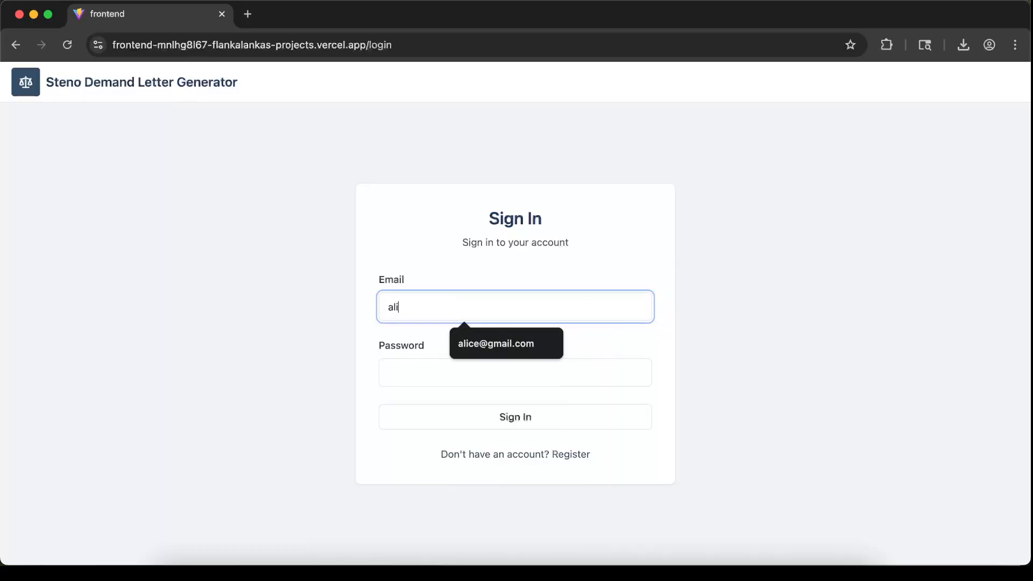
type("i")
left_click(473, 350)
left_click(478, 366)
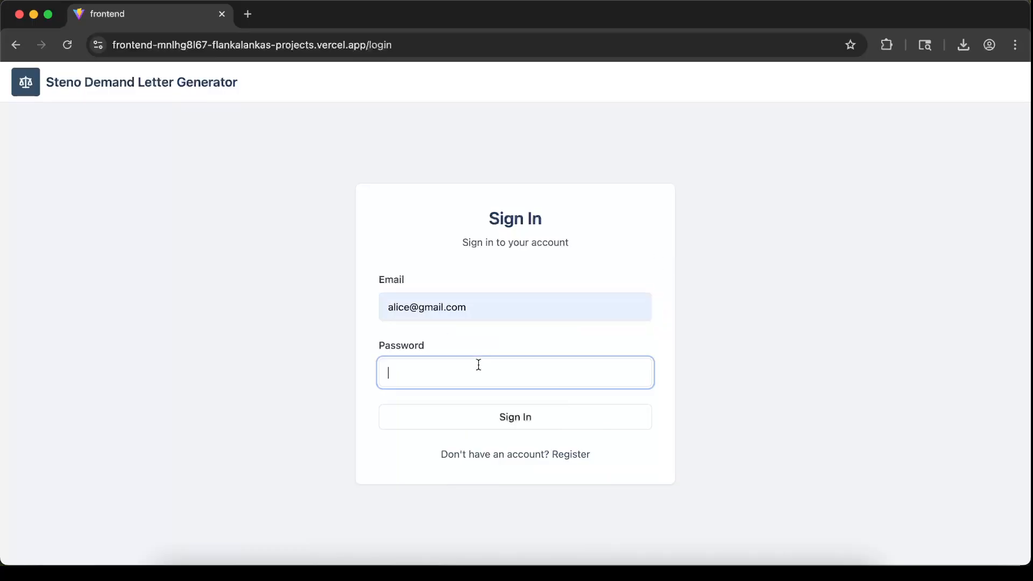
type("p")
left_click(539, 420)
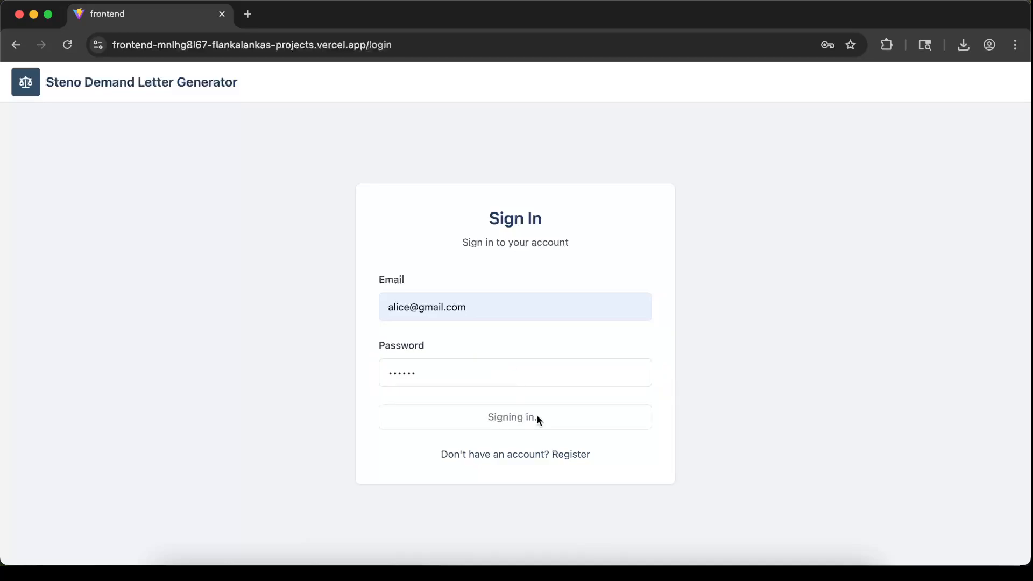
left_click(847, 81)
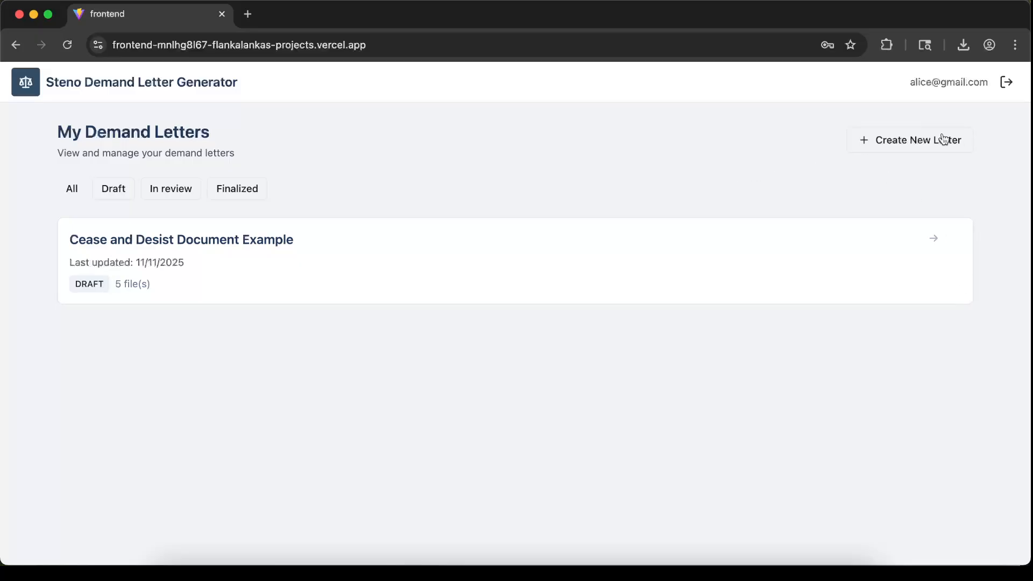
Start a new demand letter and title it Demand Letter Example
left_click(921, 140)
left_click(221, 226)
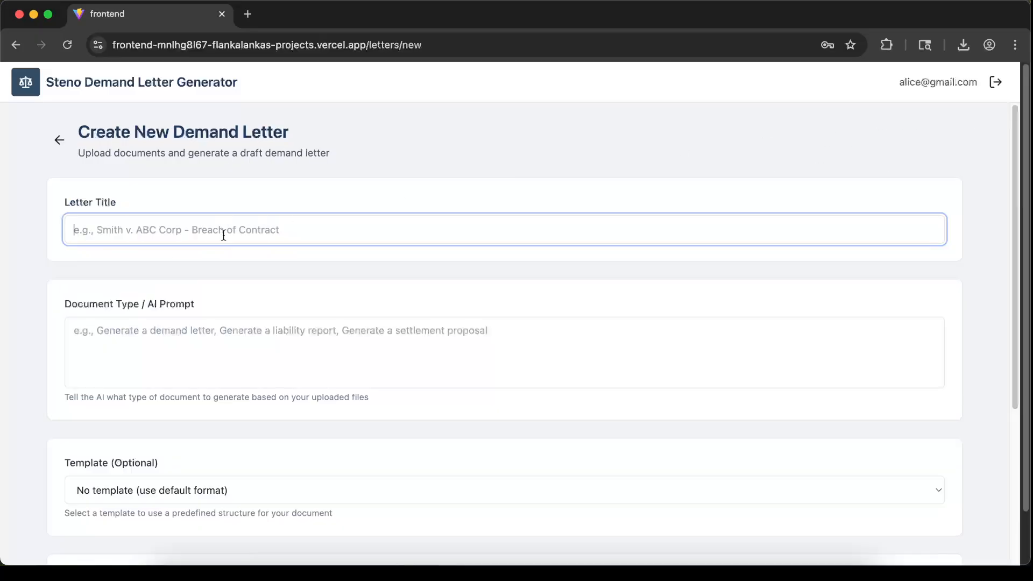
type("De")
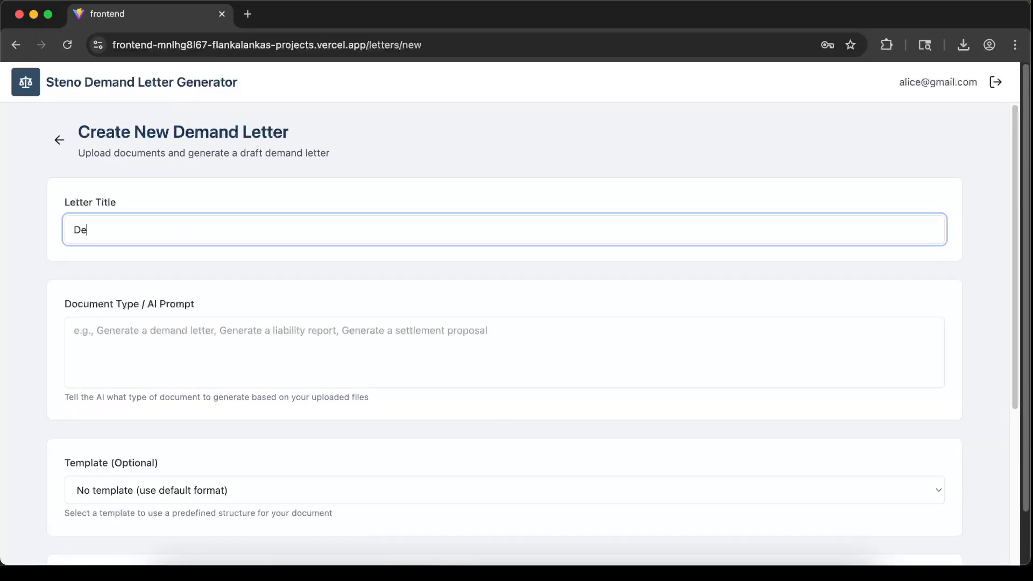
type("mand Letter Example")
Enter the AI prompt Generate a demand letter
left_click(272, 350)
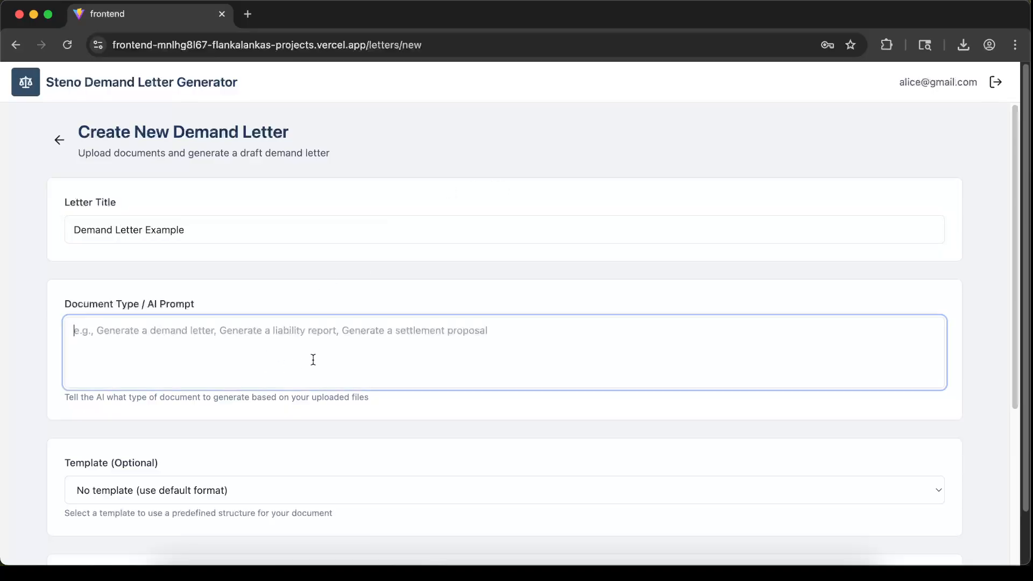
type("Ge")
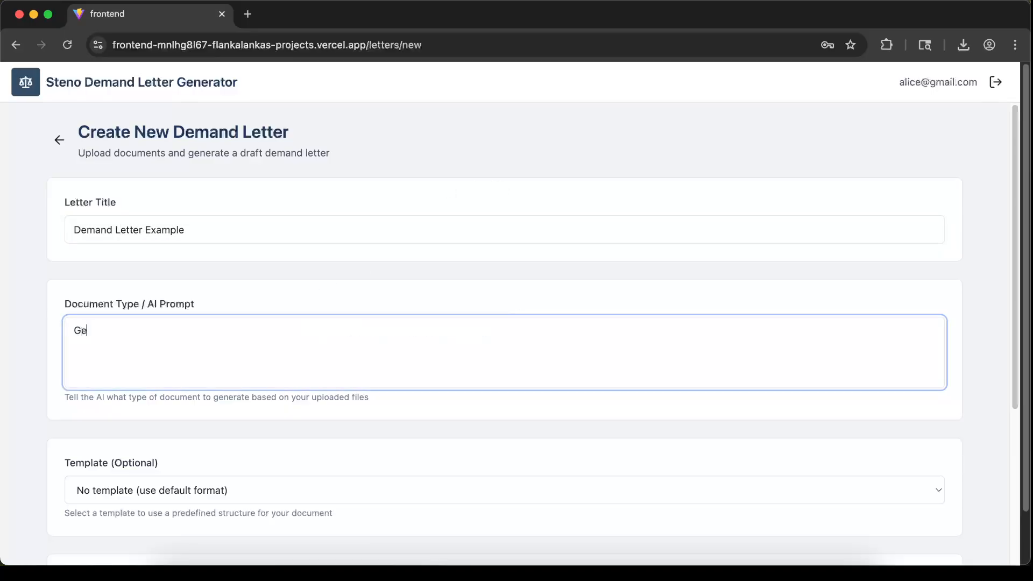
type("nerate a demand letter.")
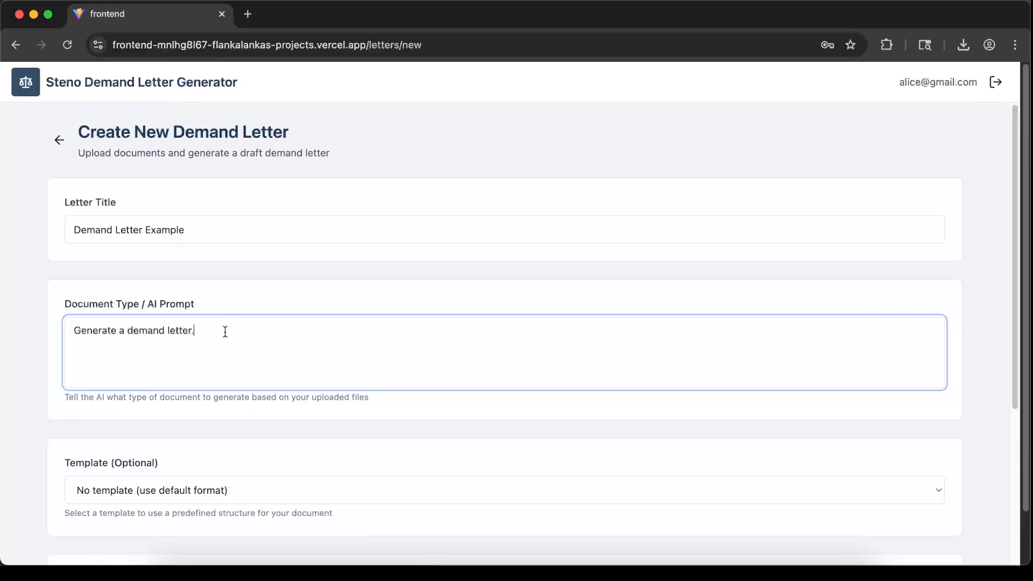
Attach all five PDF files from the sample-documents folder as context files, keeping no template
scroll(329, 297, "down", 3)
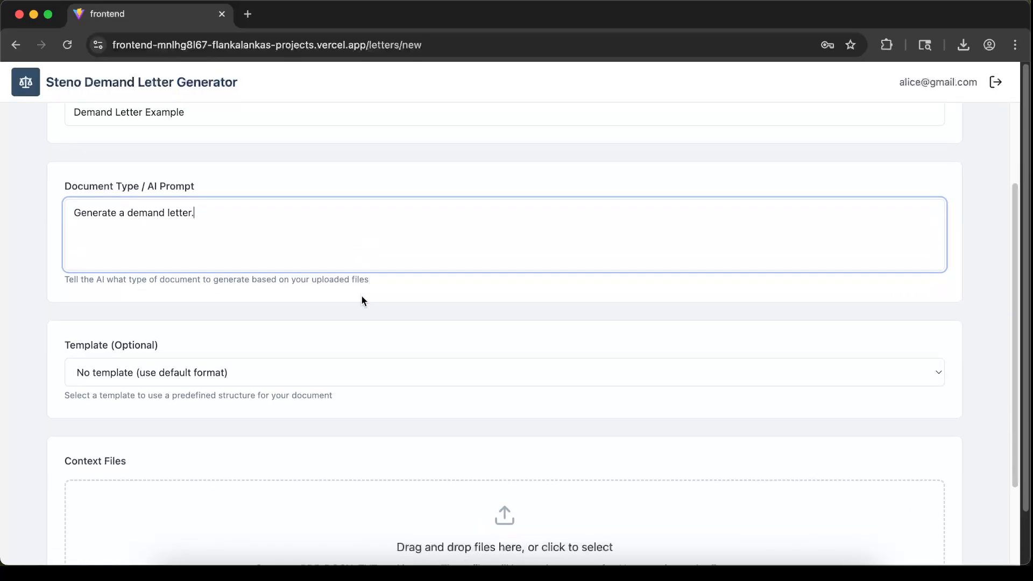
scroll(364, 301, "down", 2)
left_click(205, 259)
left_click(204, 259)
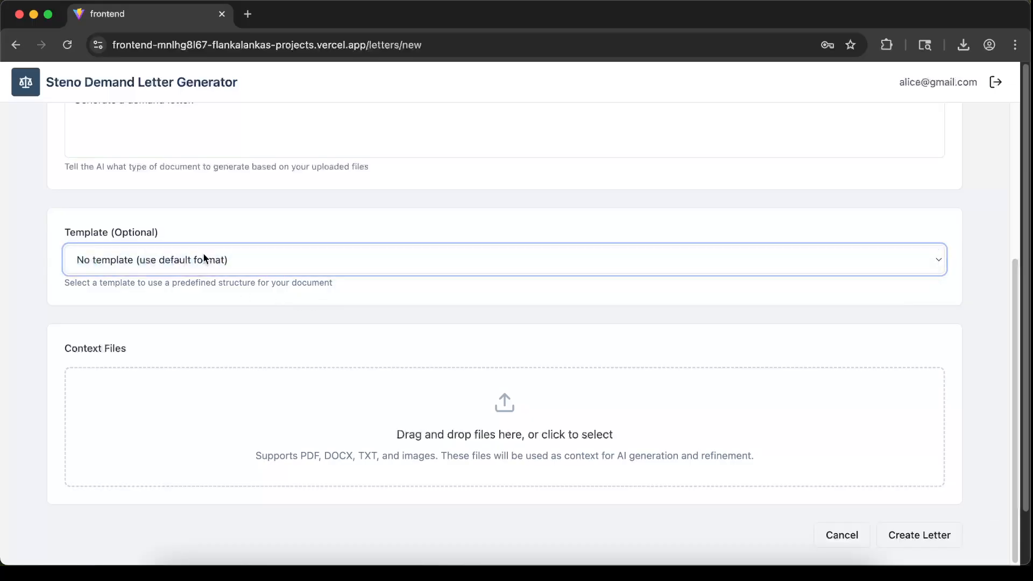
left_click(294, 302)
scroll(294, 304, "up", 2)
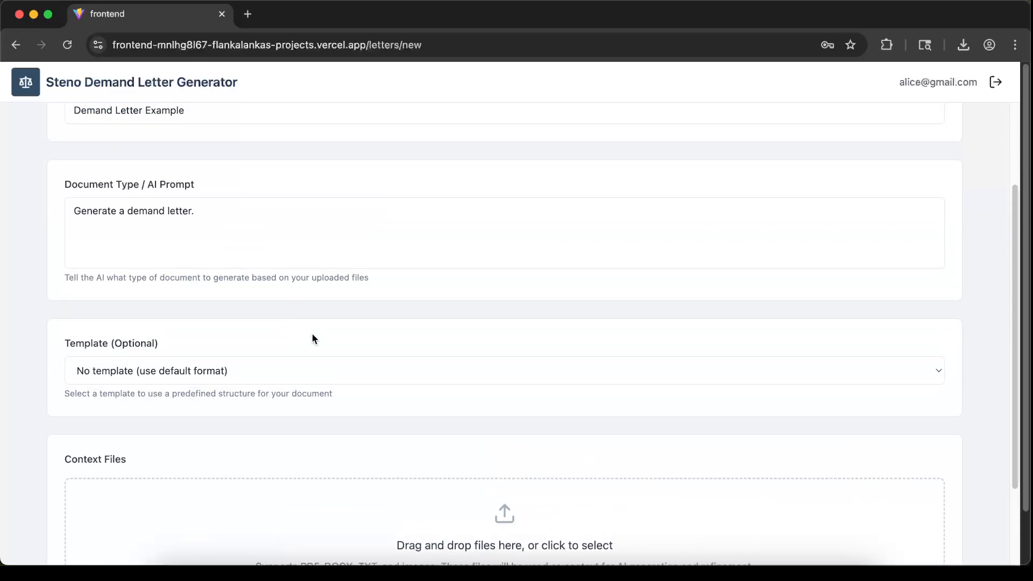
scroll(315, 334, "down", 1)
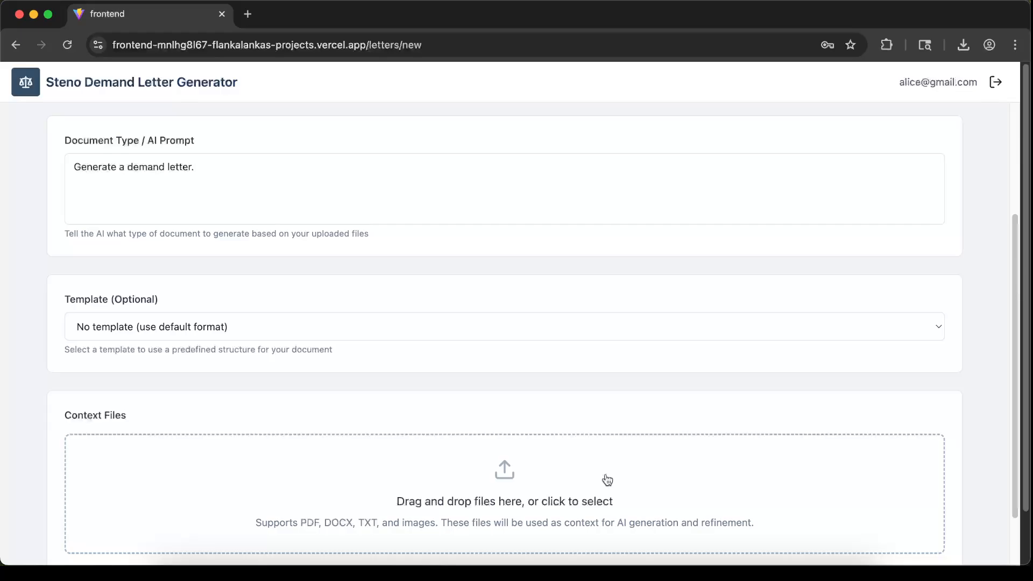
scroll(544, 406, "up", 2)
scroll(546, 399, "down", 3)
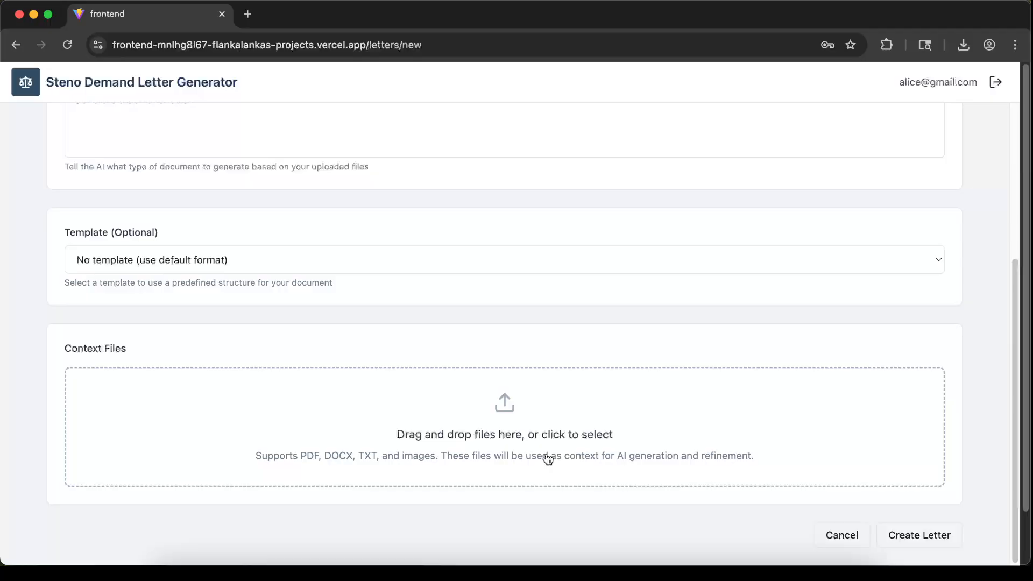
left_click(548, 459)
left_click(604, 258)
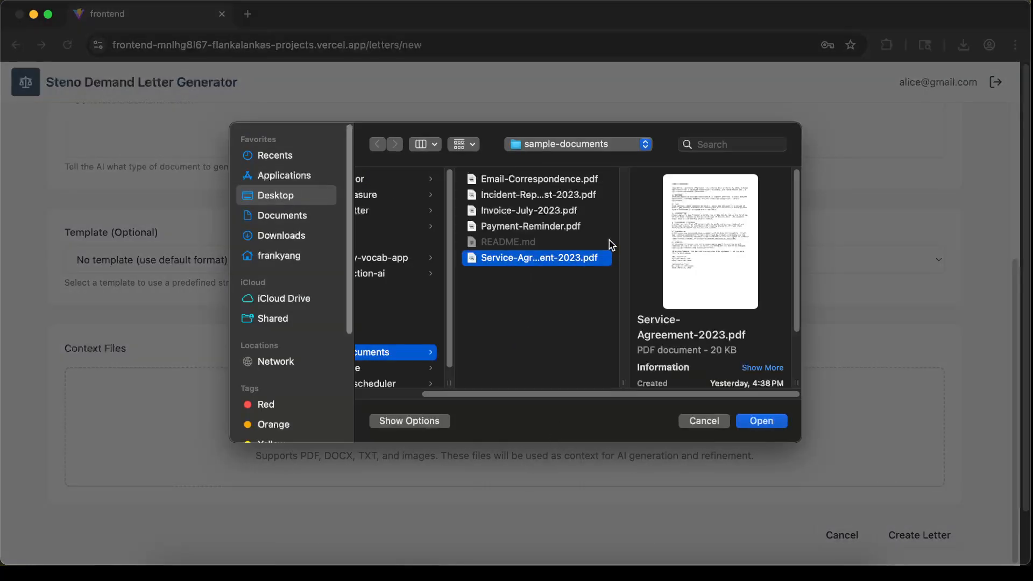
left_click(548, 179, "shift")
left_click(763, 421)
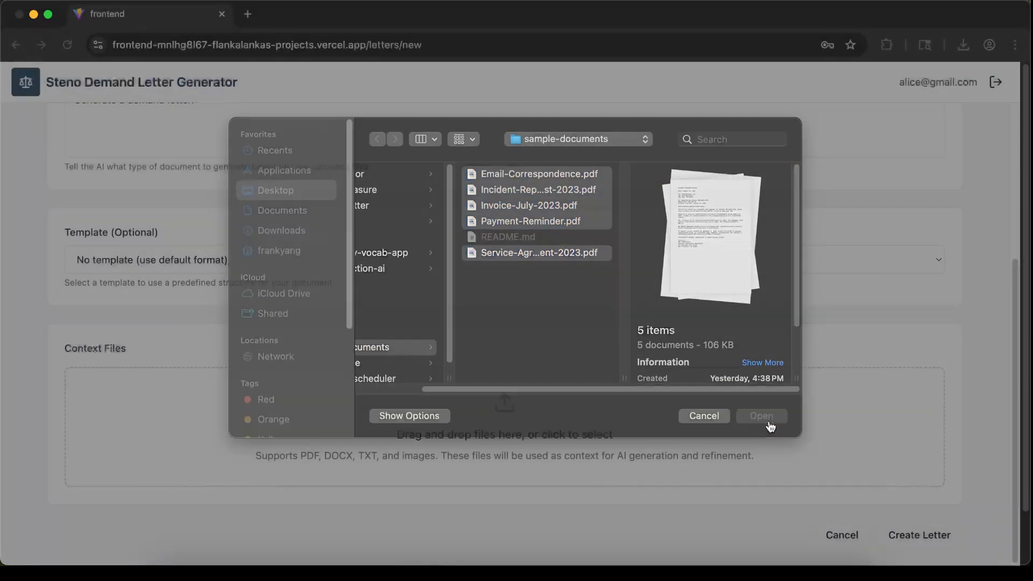
Create the letter to generate the draft from the attached files
scroll(550, 289, "down", 5)
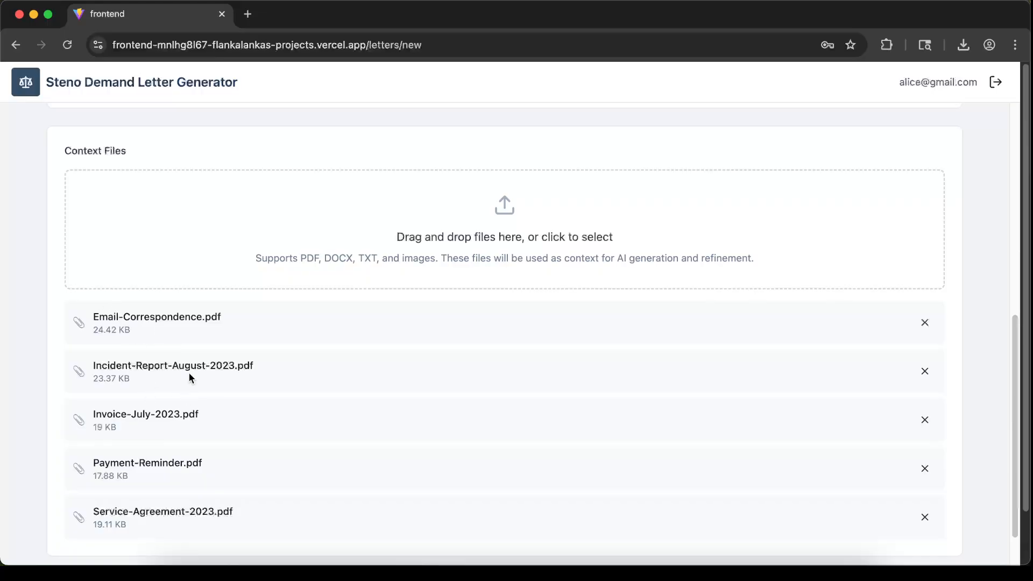
scroll(194, 379, "down", 2)
scroll(285, 385, "up", 6)
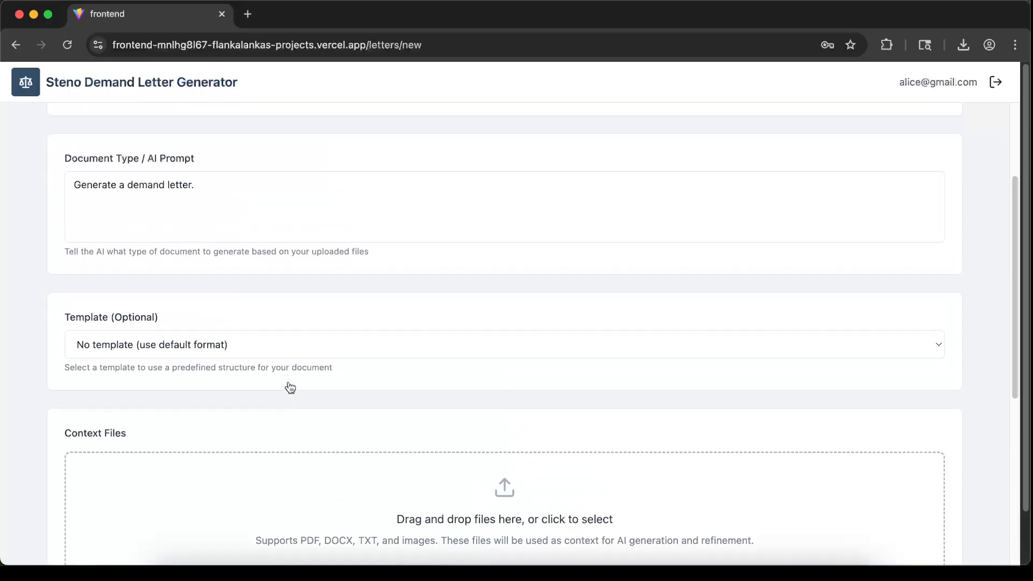
scroll(290, 386, "up", 2)
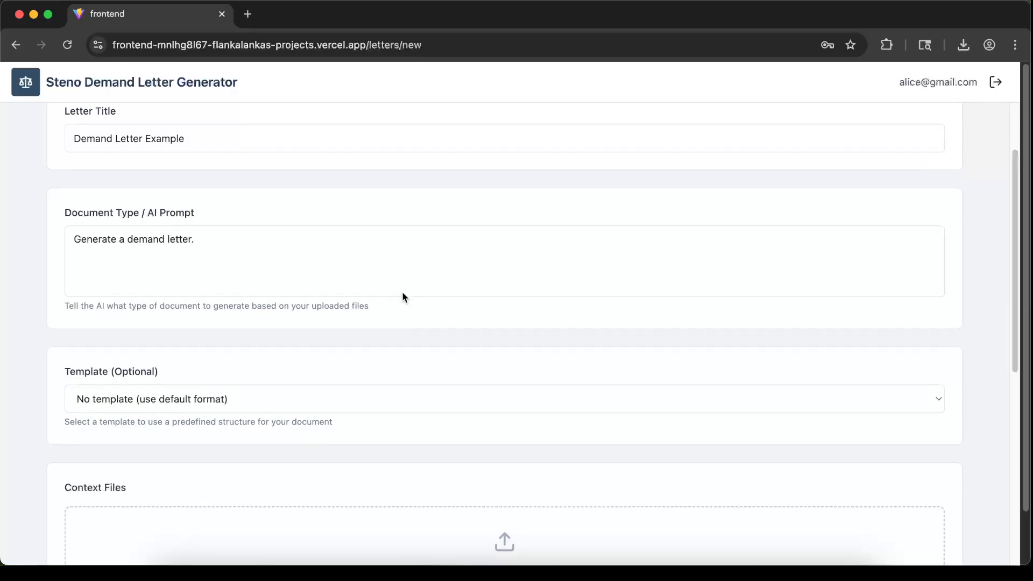
scroll(405, 298, "down", 7)
left_click(888, 542)
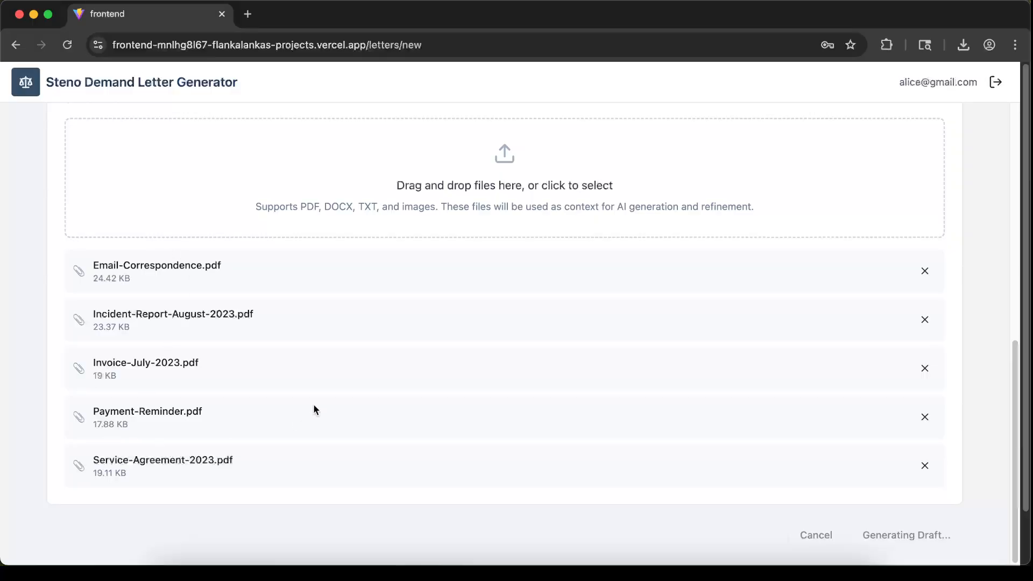
scroll(279, 334, "up", 8)
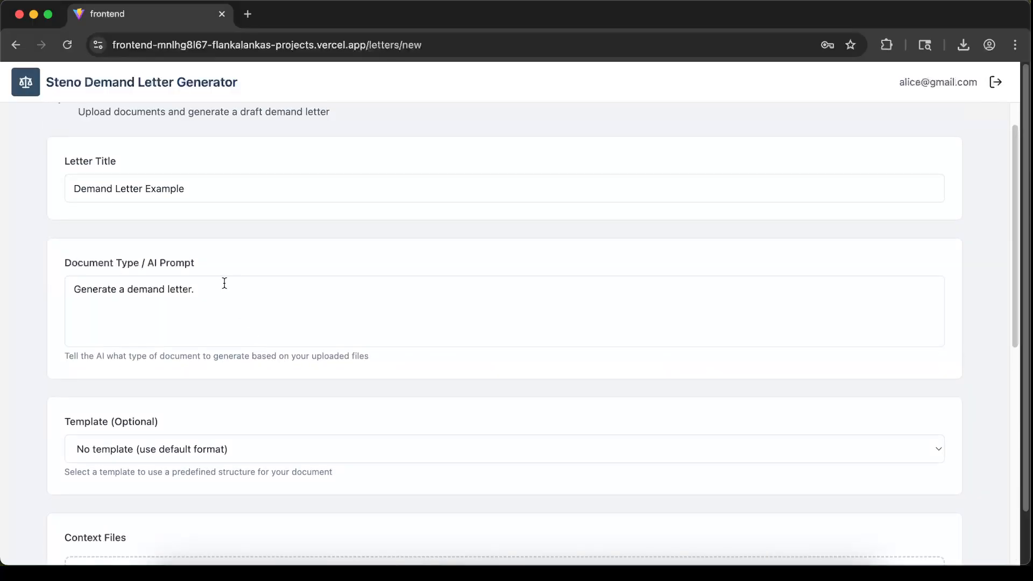
left_click_drag(73, 289, 195, 295)
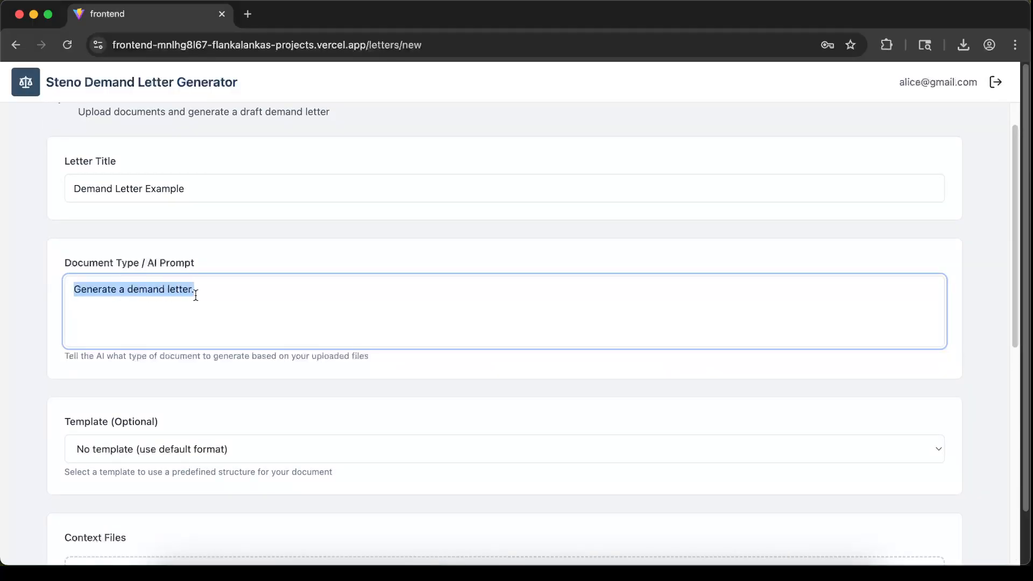
left_click(220, 293)
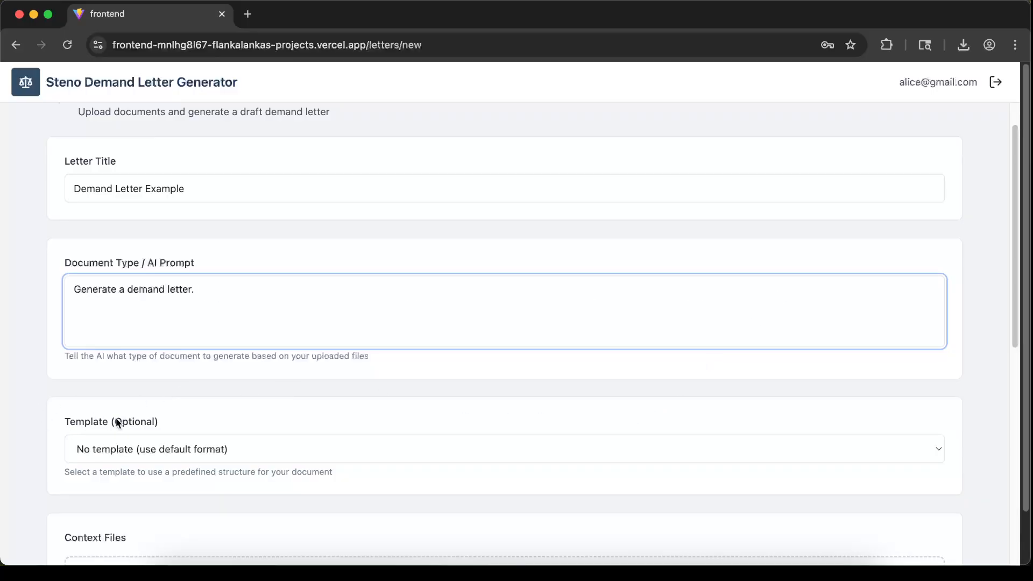
scroll(376, 376, "up", 2)
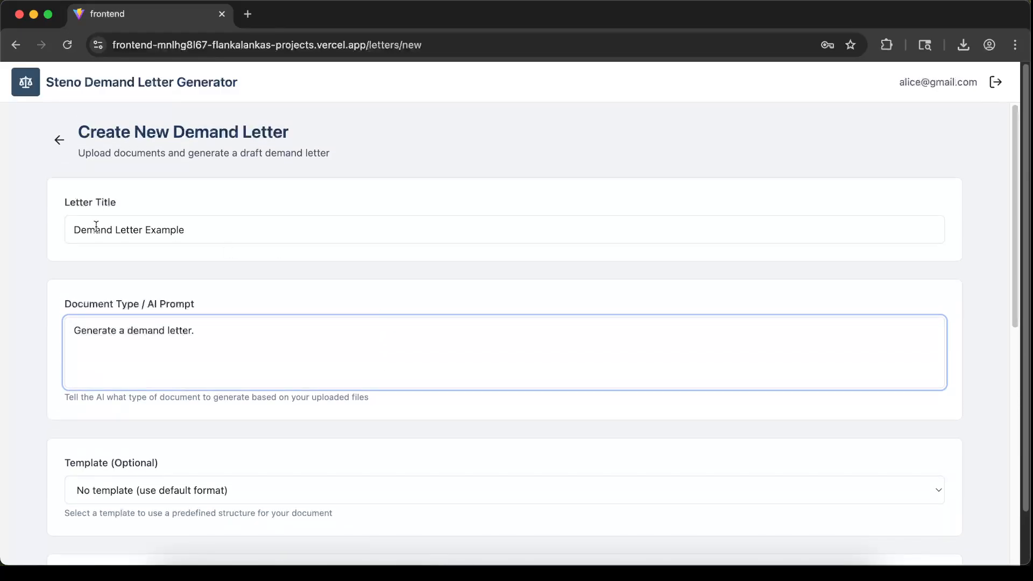
scroll(316, 242, "down", 10)
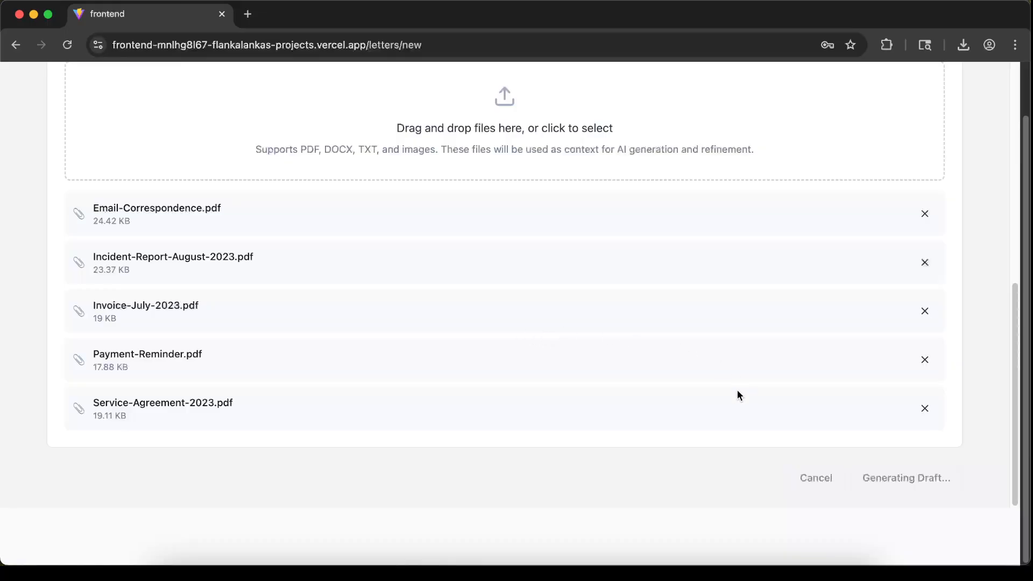
scroll(719, 415, "up", 1)
scroll(718, 416, "down", 1)
scroll(717, 415, "up", 4)
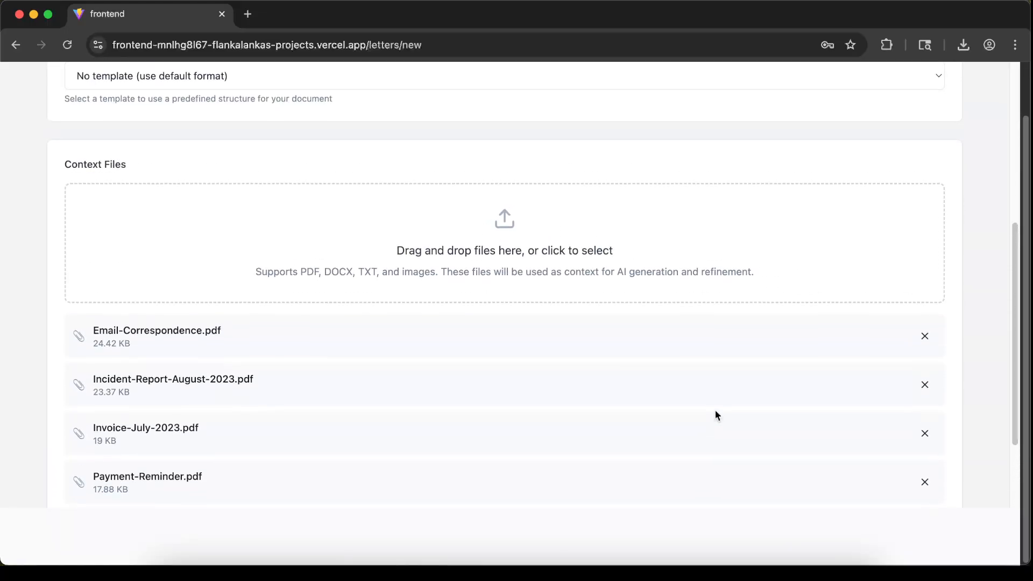
scroll(716, 413, "down", 4)
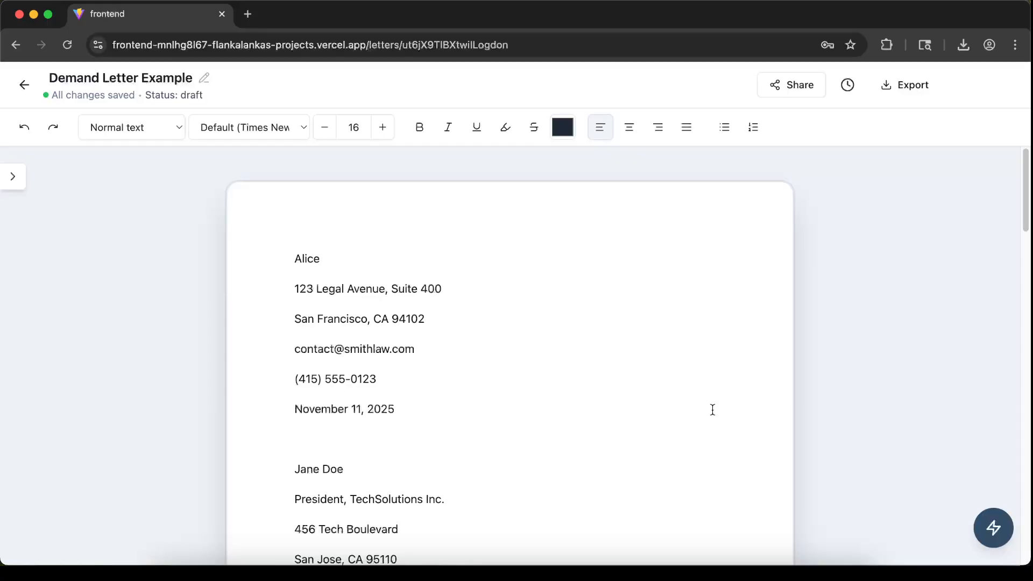
Read through the generated demand letter draft
scroll(479, 345, "down", 4)
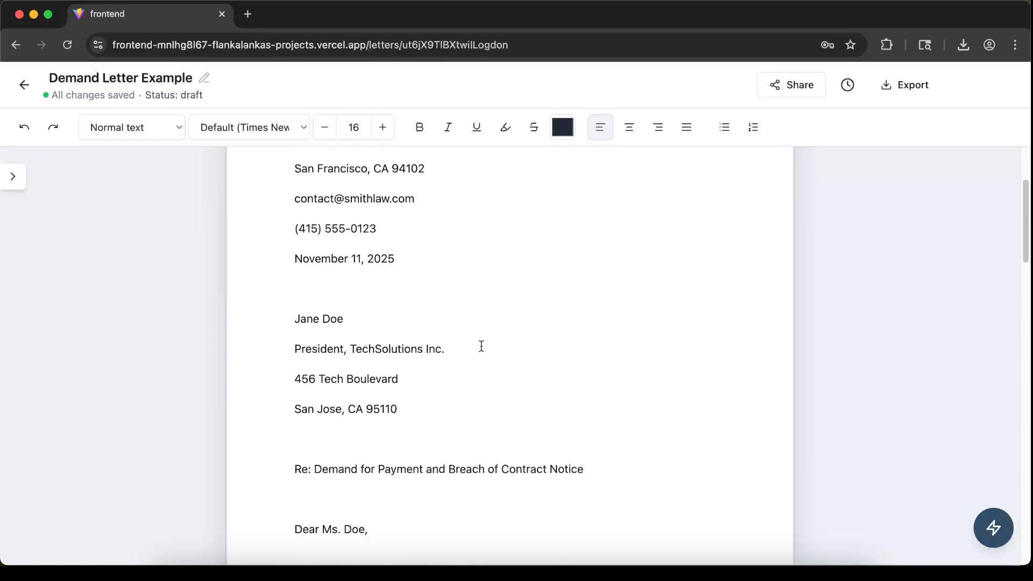
scroll(474, 304, "down", 3)
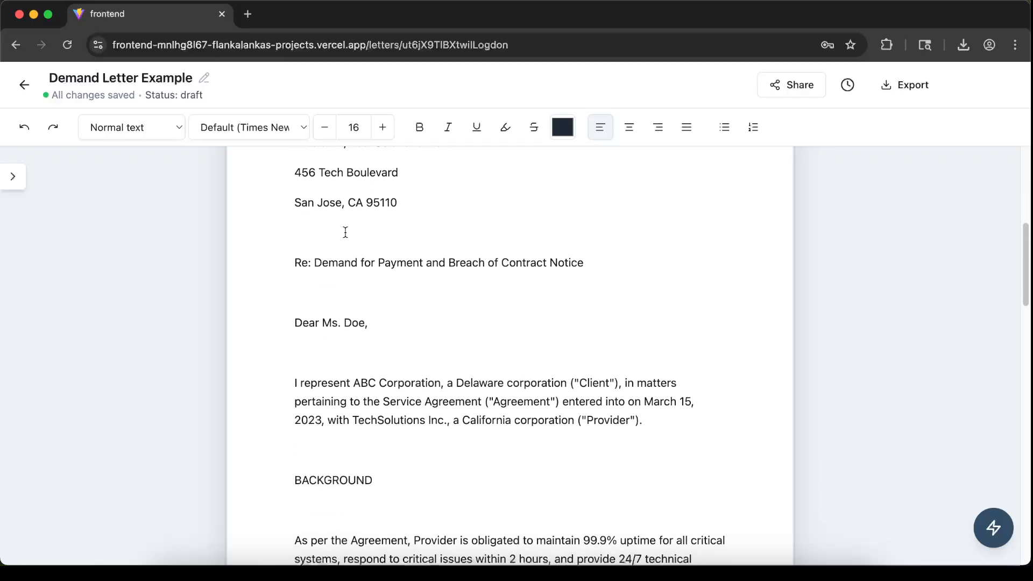
scroll(425, 231, "up", 2)
scroll(433, 235, "up", 5)
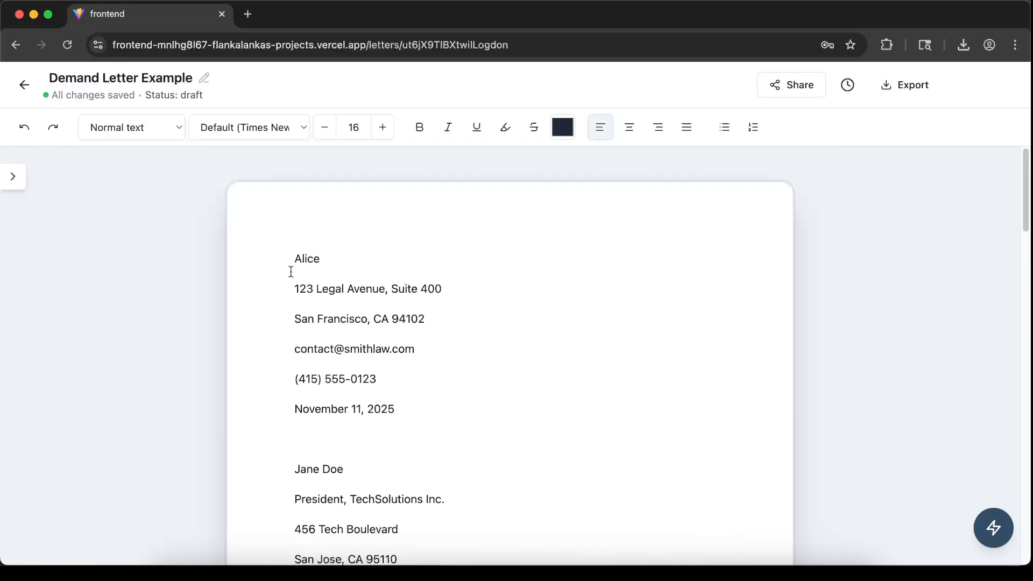
scroll(350, 237, "down", 3)
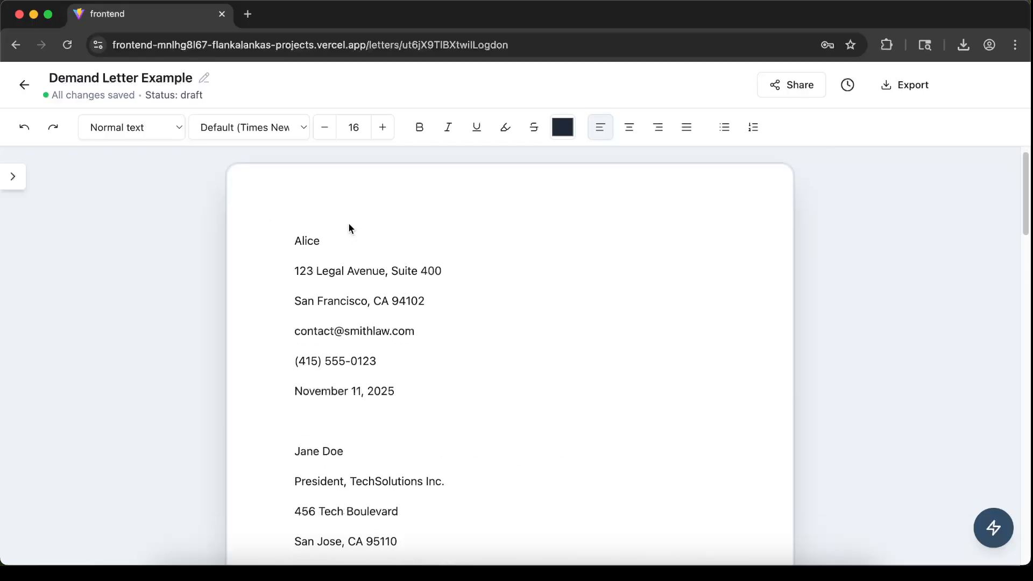
scroll(376, 269, "down", 6)
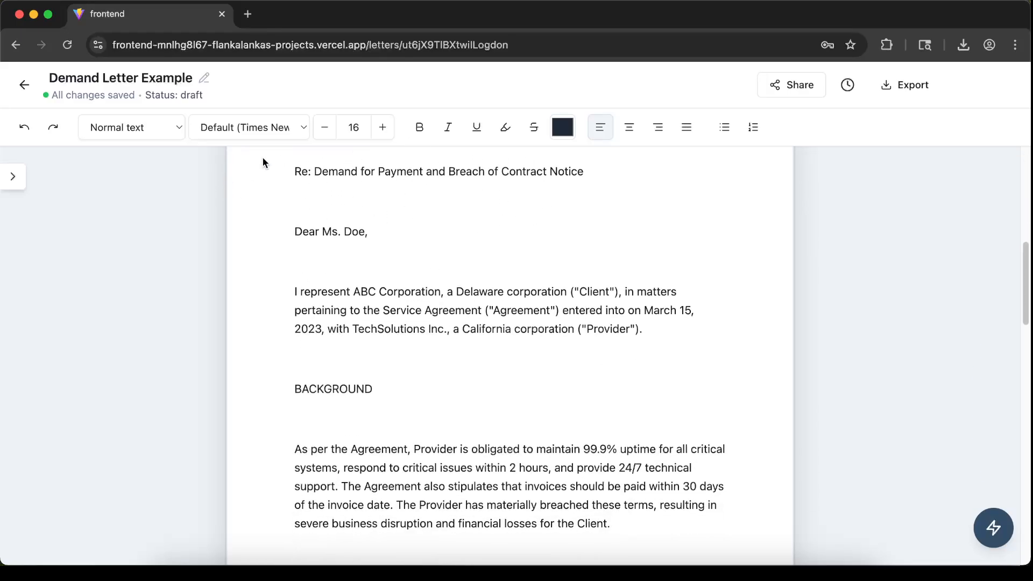
Read through the draft's sections from the opening down to the signature and back to the top
scroll(487, 252, "down", 5)
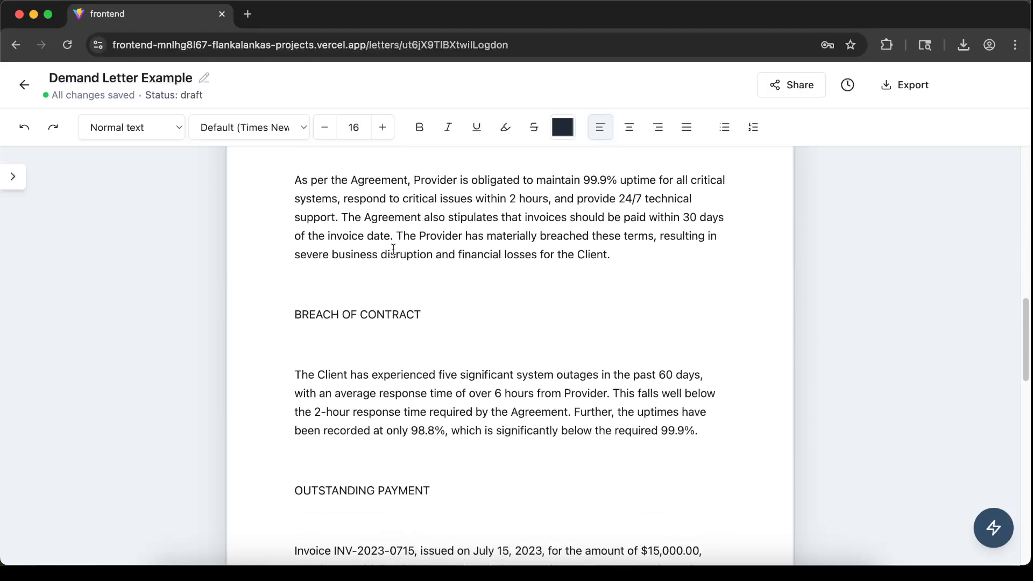
scroll(394, 250, "down", 5)
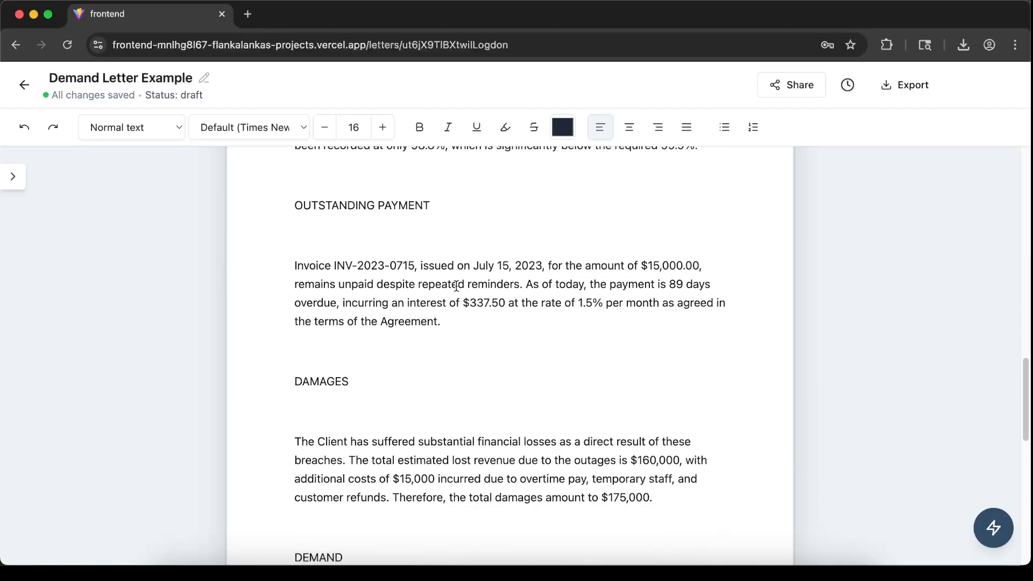
scroll(456, 286, "down", 6)
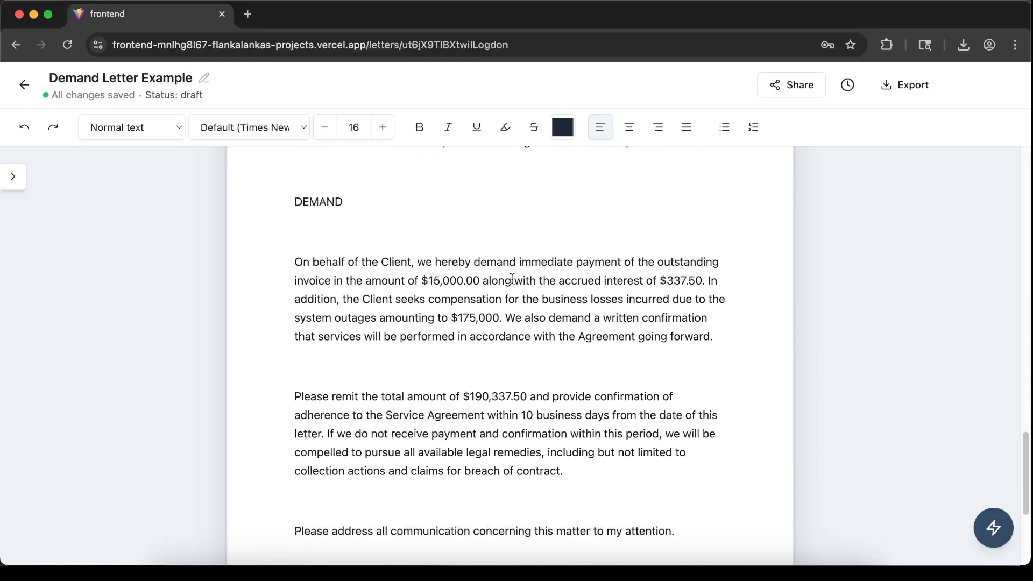
scroll(512, 278, "down", 2)
scroll(518, 284, "up", 2)
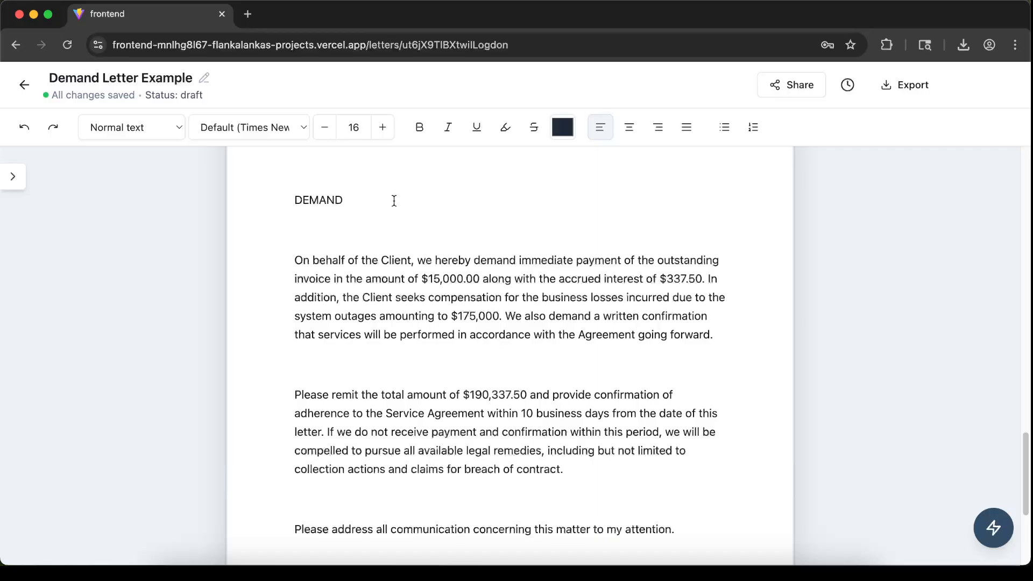
scroll(480, 265, "down", 5)
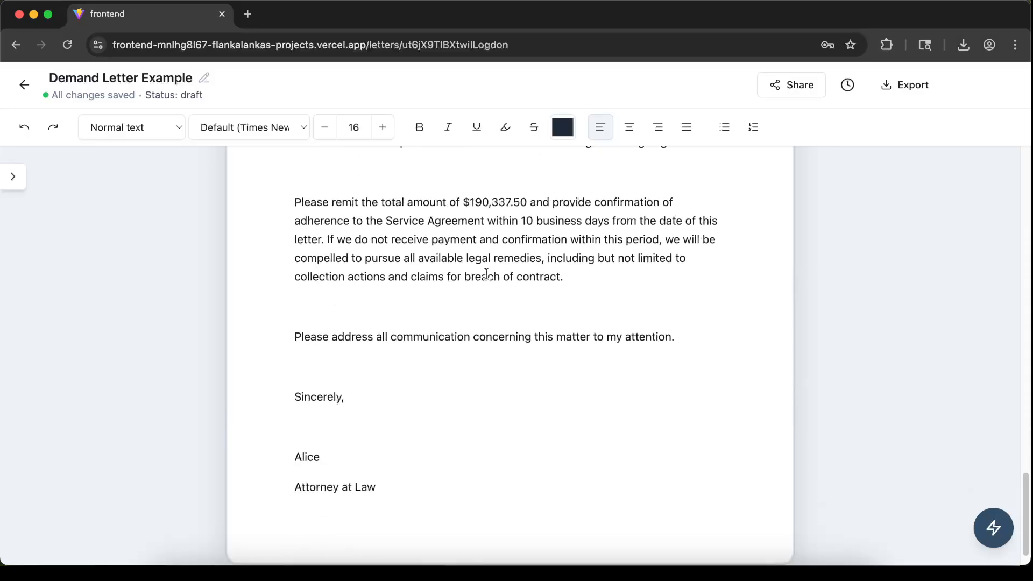
scroll(517, 291, "up", 4)
scroll(516, 290, "up", 15)
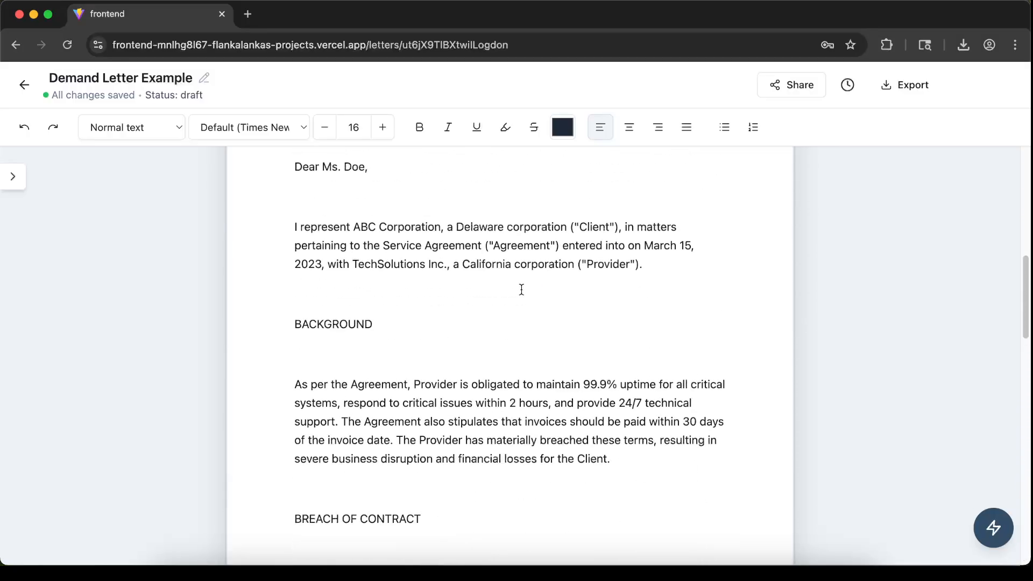
scroll(537, 287, "up", 2)
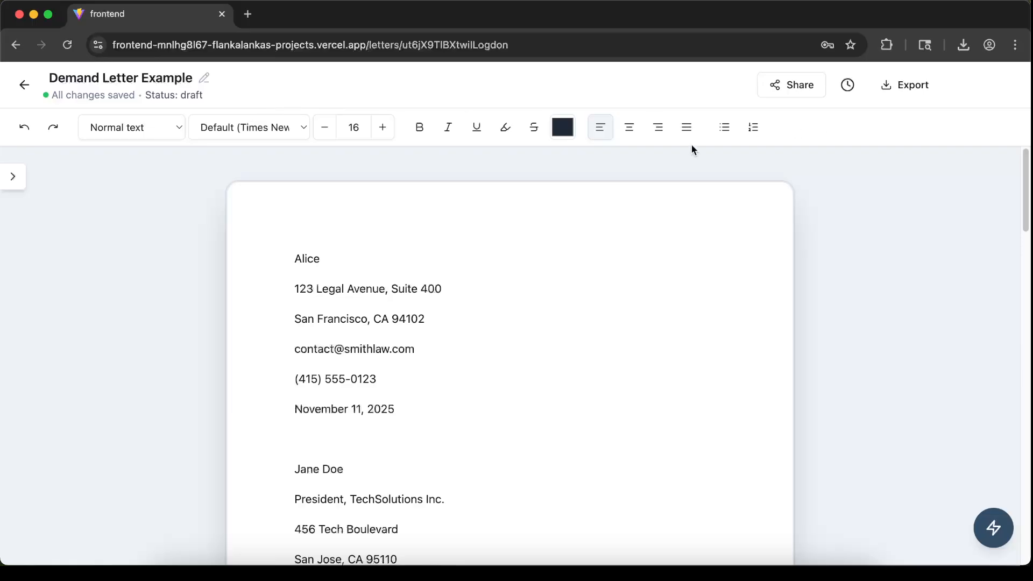
Add the sender's surname after the first name at the top of the letter
left_click(365, 264)
type("Appl")
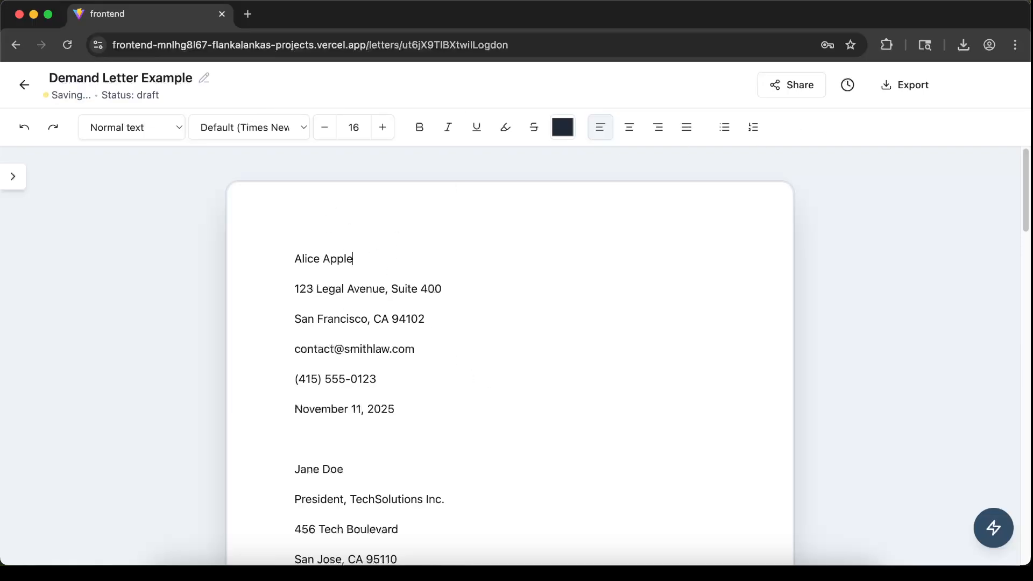
type("e")
Select the sender's street and city lines and try enlarging their font size, returning it to 16
left_click_drag(452, 329, 305, 289)
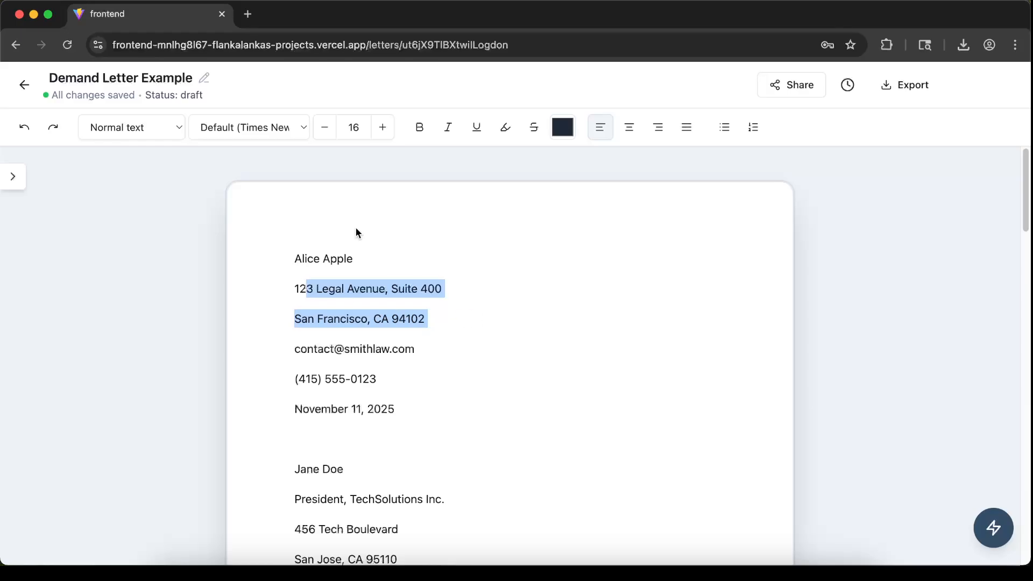
left_click(382, 127)
left_click(382, 127)
left_click(324, 127)
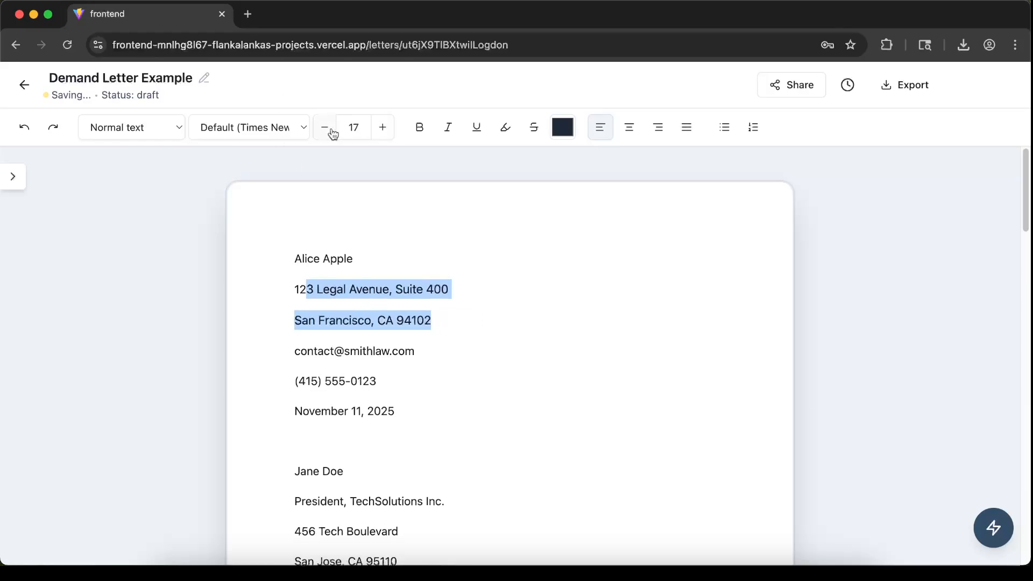
left_click(325, 127)
Open the font list for the selected address lines and close it without choosing a font
left_click(254, 130)
left_click(250, 144)
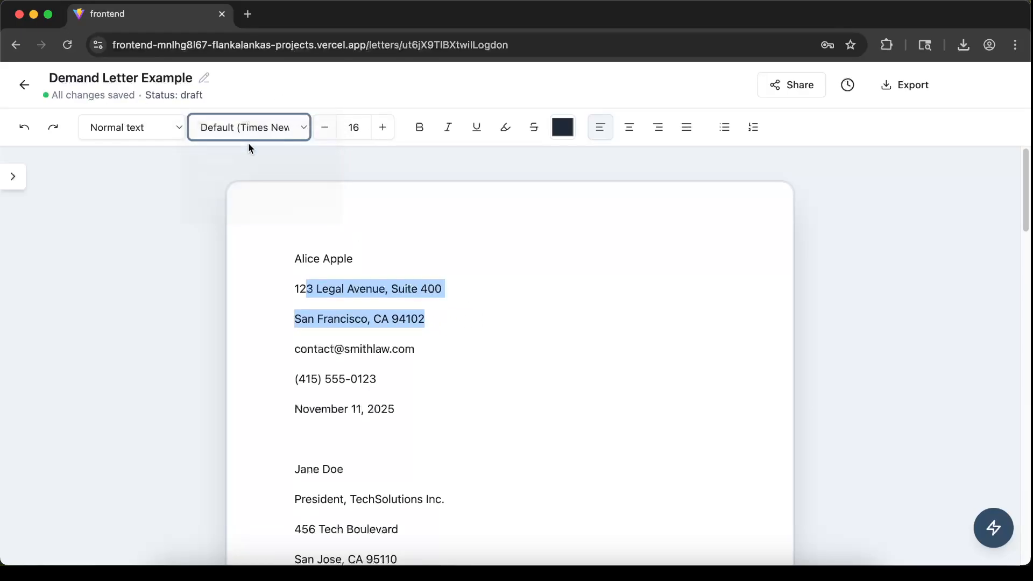
left_click(224, 124)
left_click(236, 110)
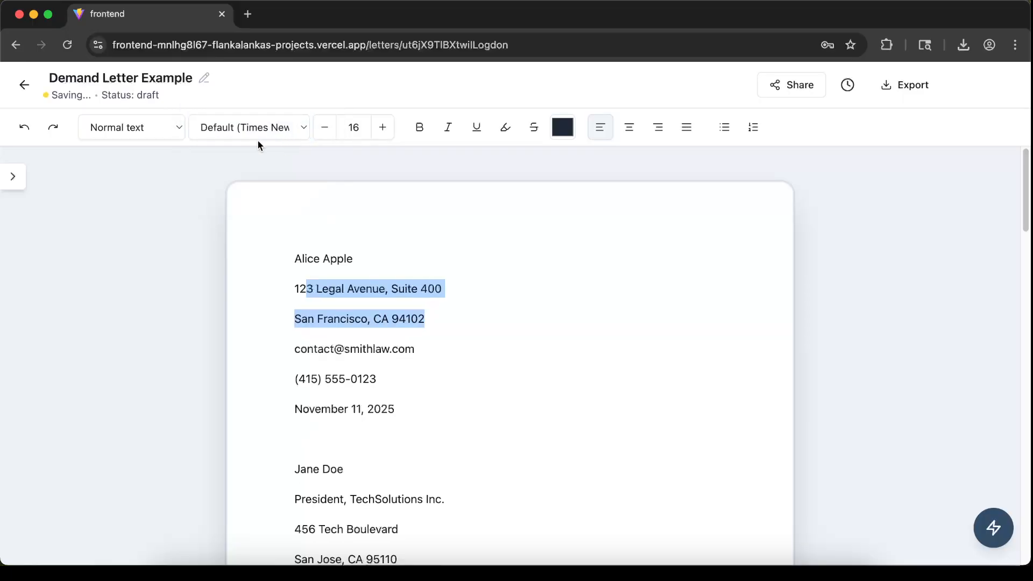
Toggle bold and center alignment on the selected address lines and switch both off again
left_click(420, 127)
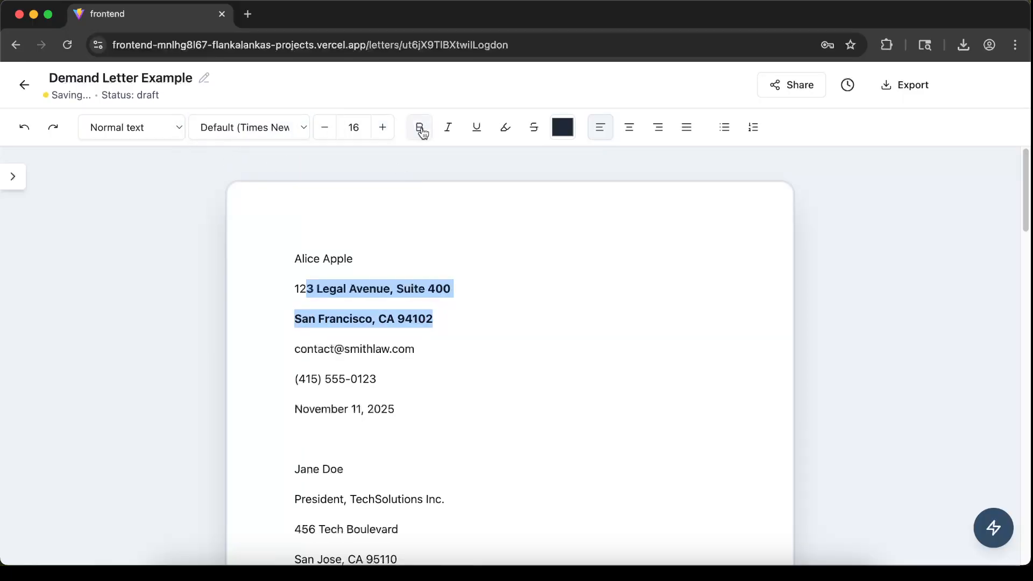
left_click(420, 127)
left_click(629, 127)
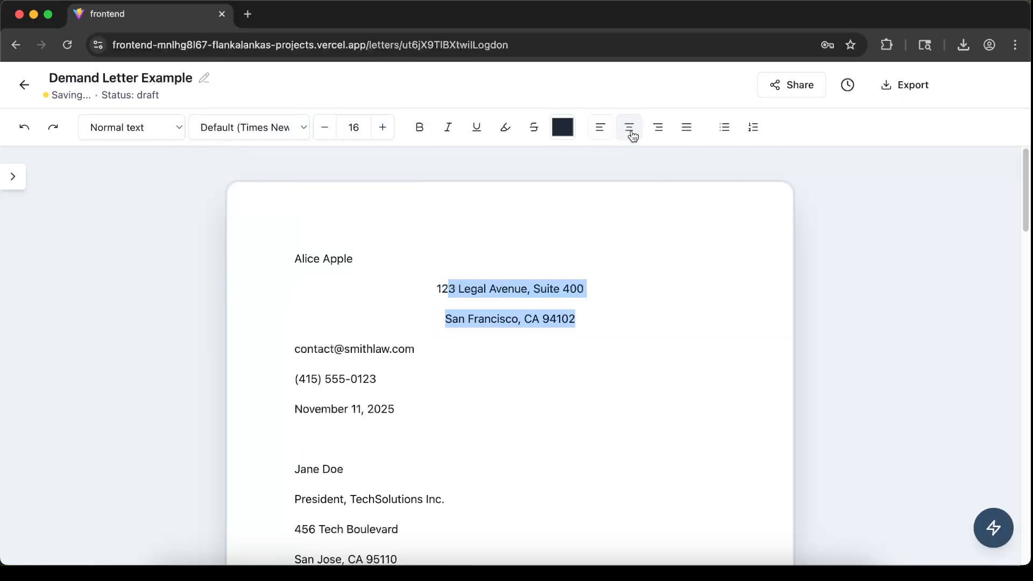
left_click(629, 127)
left_click(534, 338)
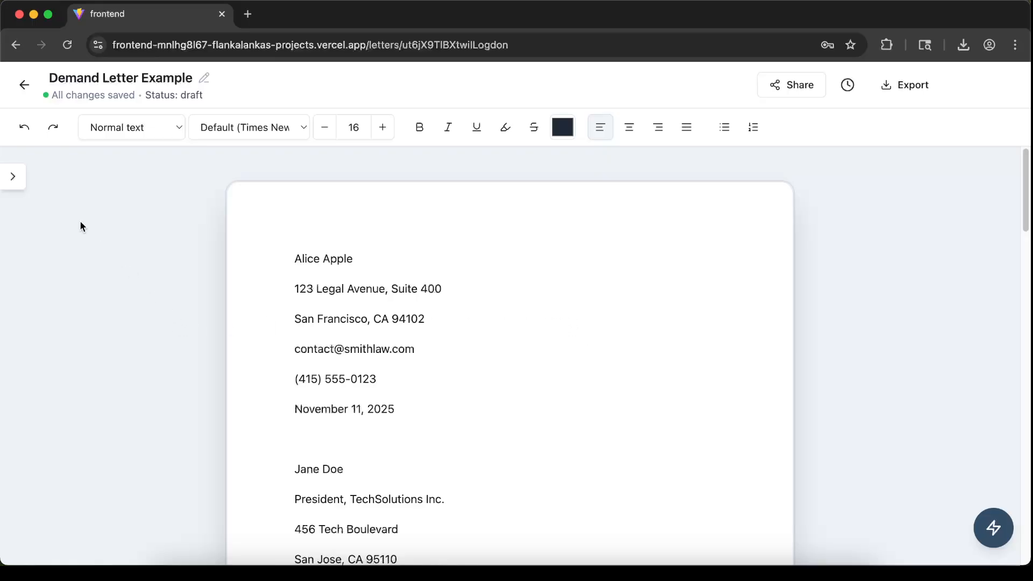
Open the context files panel and preview Incident-Report-August-2023.pdf
left_click(24, 180)
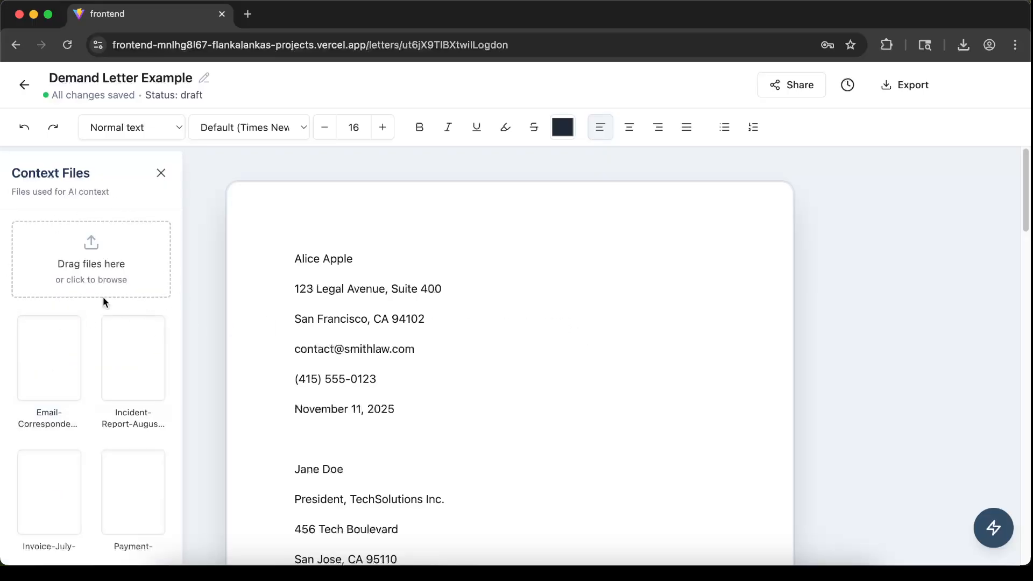
left_click(161, 173)
left_click(11, 177)
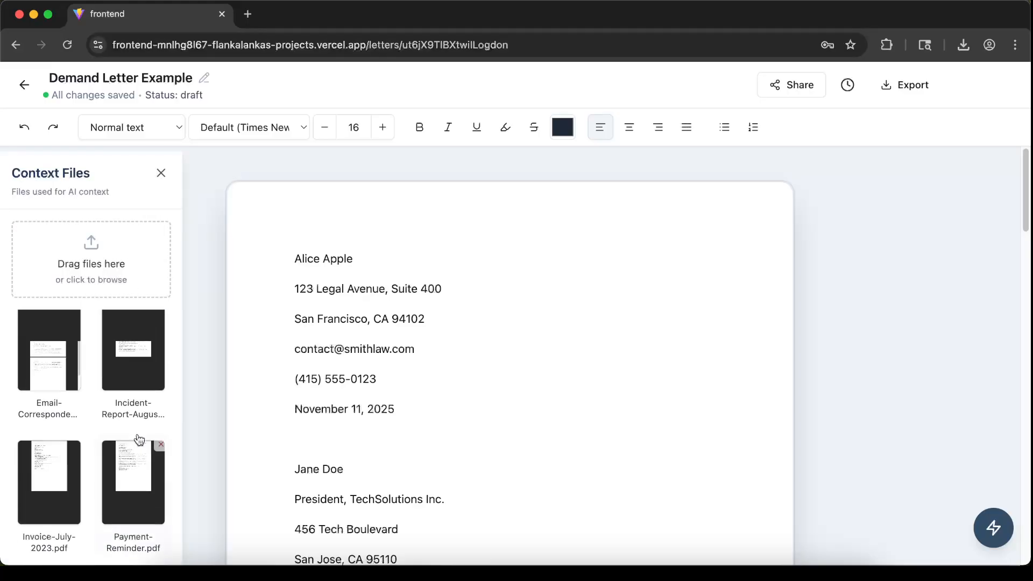
left_click(144, 371)
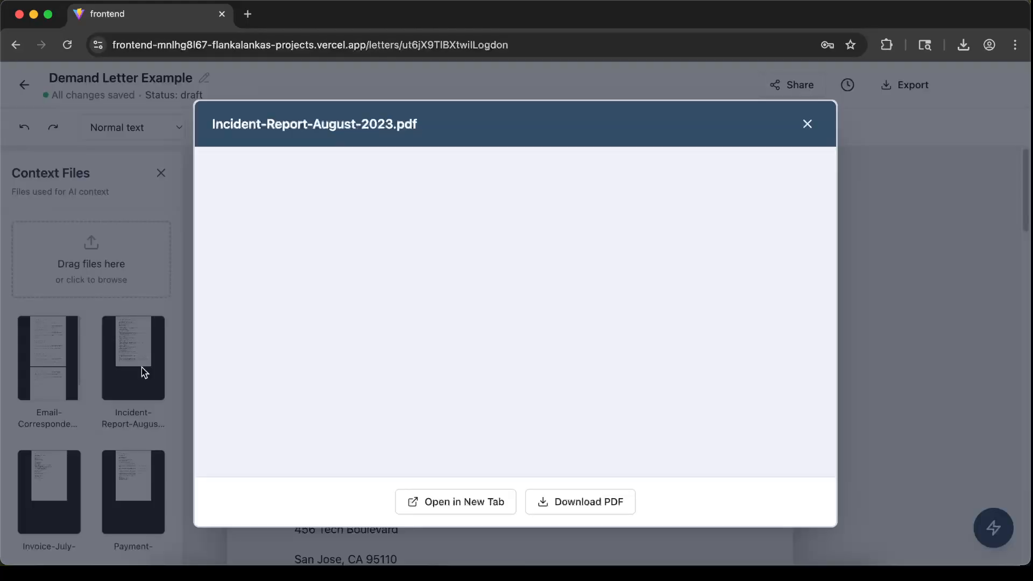
scroll(501, 299, "down", 5)
scroll(501, 299, "up", 5)
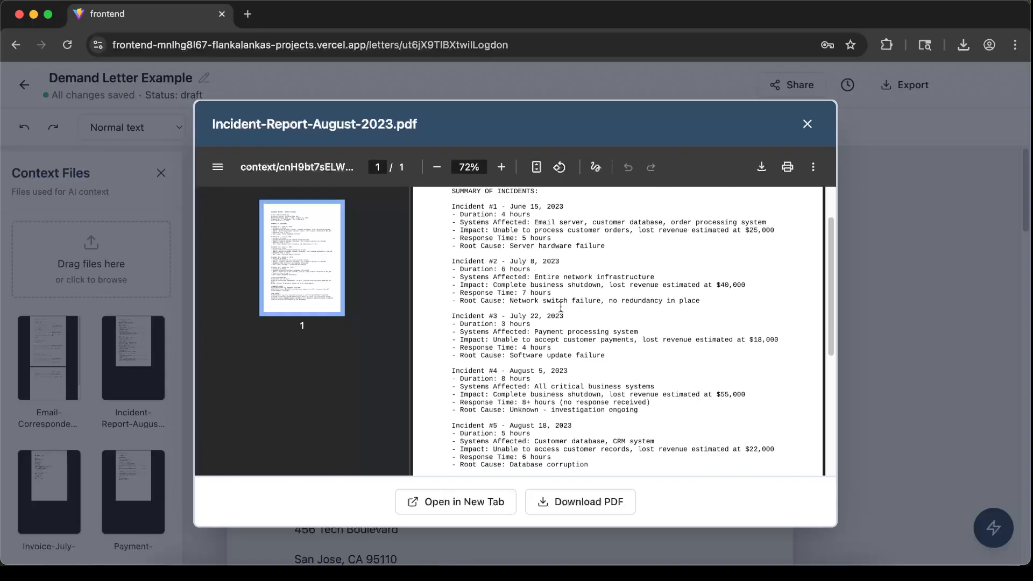
left_click(806, 125)
Preview Invoice-July-2023.pdf from the context files
left_click(65, 480)
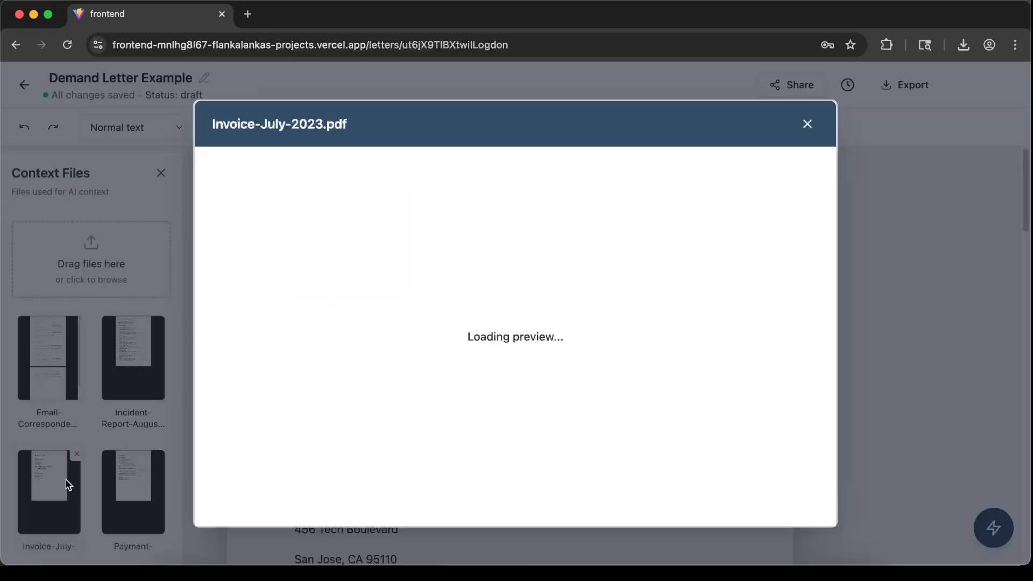
scroll(676, 305, "down", 5)
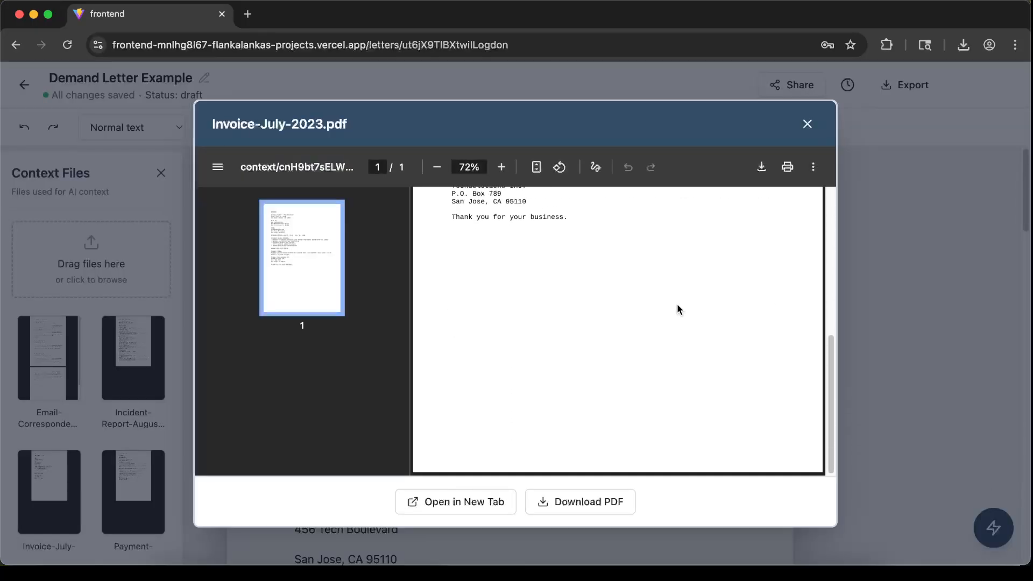
scroll(677, 303, "up", 5)
left_click(807, 125)
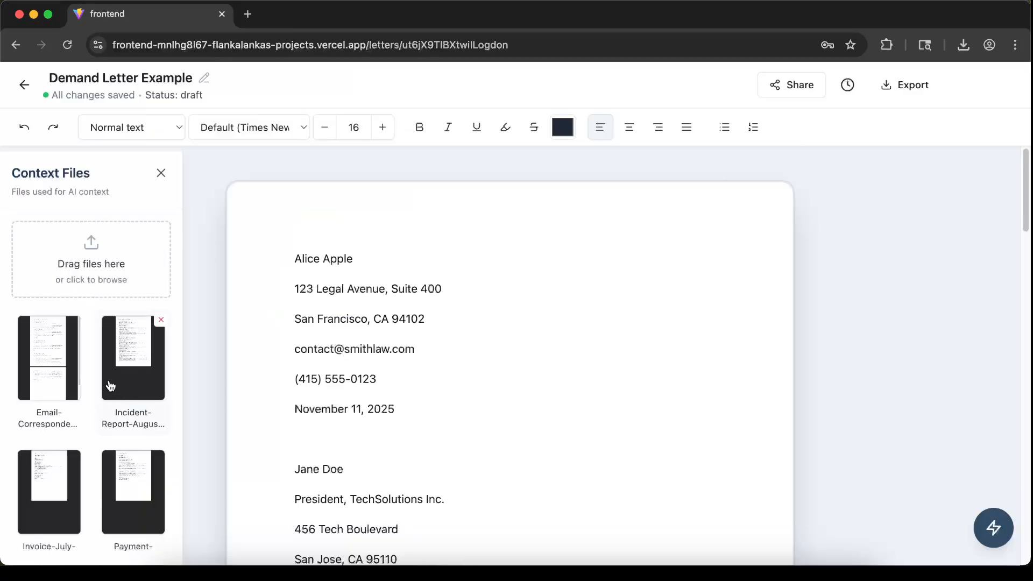
Preview Email-Correspondence.pdf from the context files
left_click(42, 372)
scroll(607, 317, "down", 10)
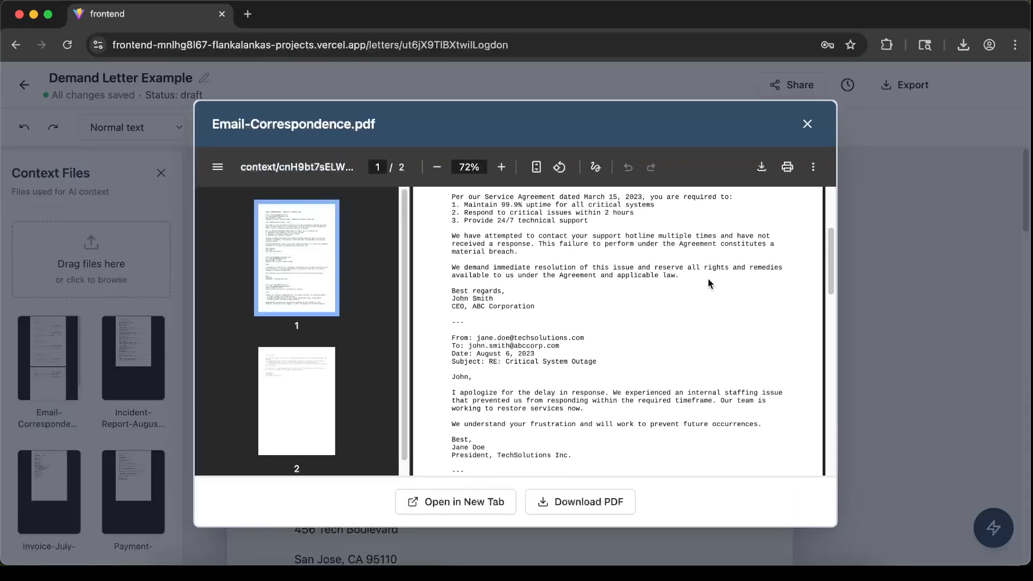
left_click(807, 124)
Reread the draft's background, breach of contract and outstanding payment sections
scroll(467, 346, "down", 5)
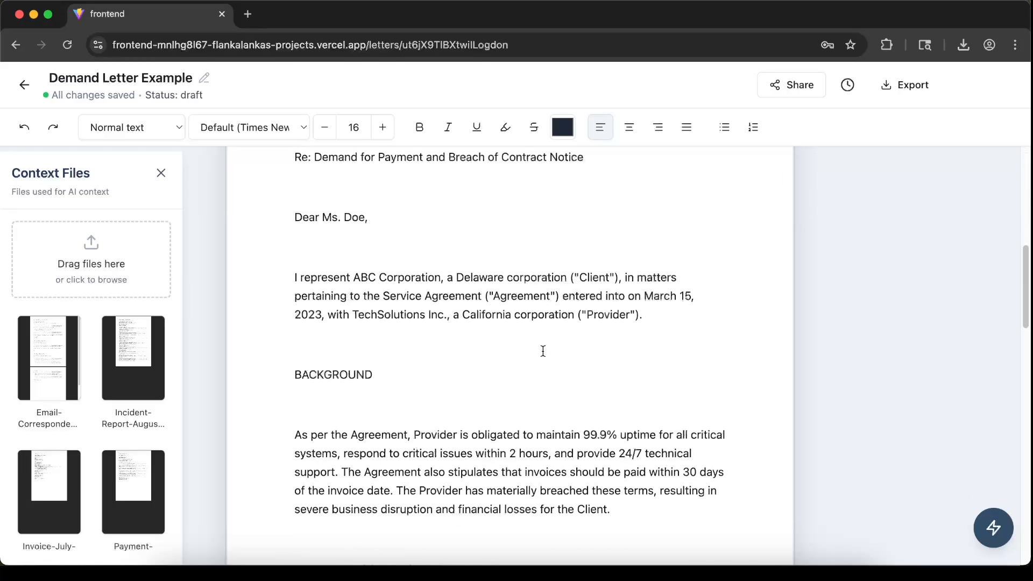
scroll(590, 321, "down", 3)
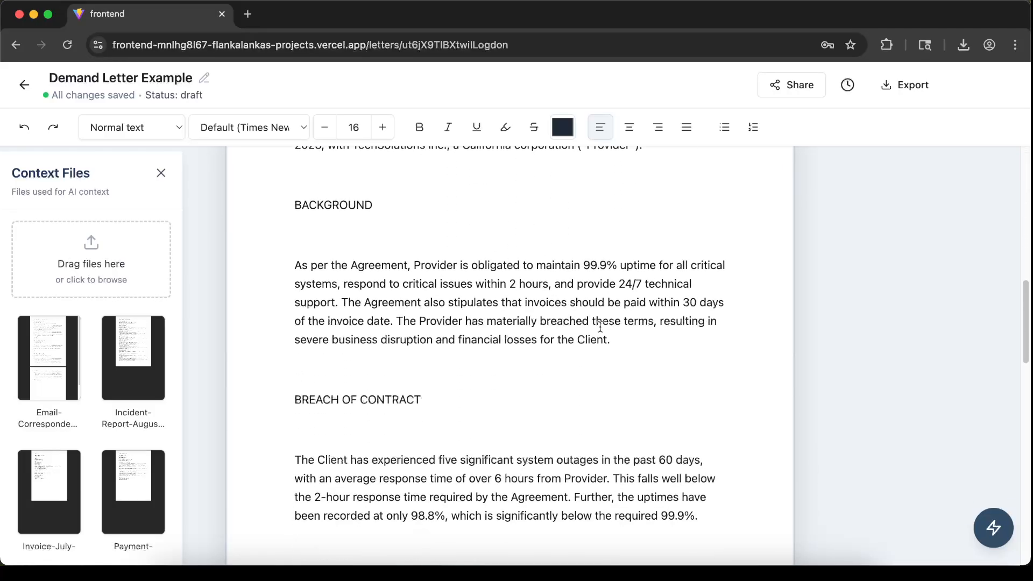
left_click_drag(635, 353, 330, 224)
left_click(690, 361)
scroll(690, 361, "down", 5)
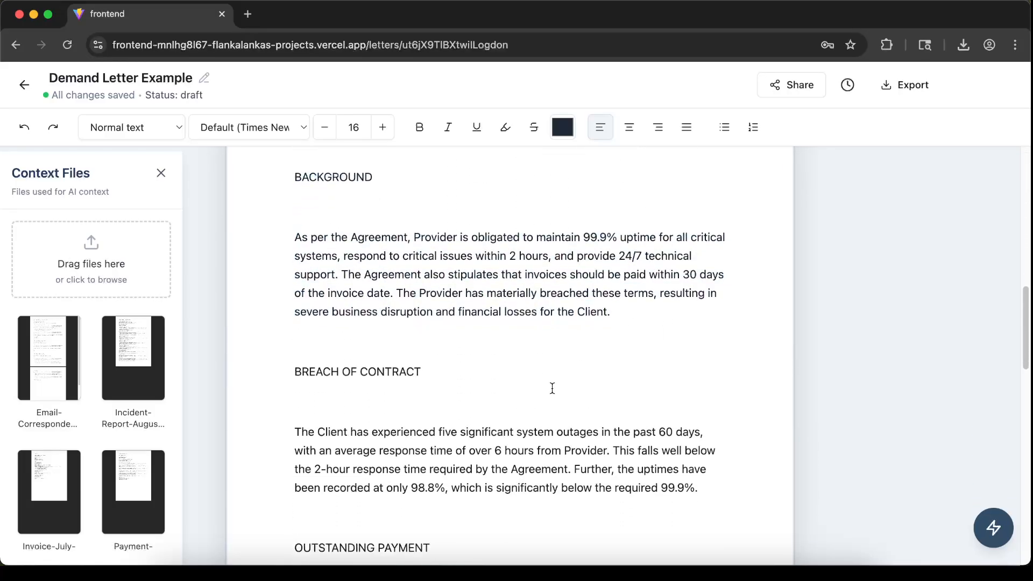
scroll(672, 403, "down", 1)
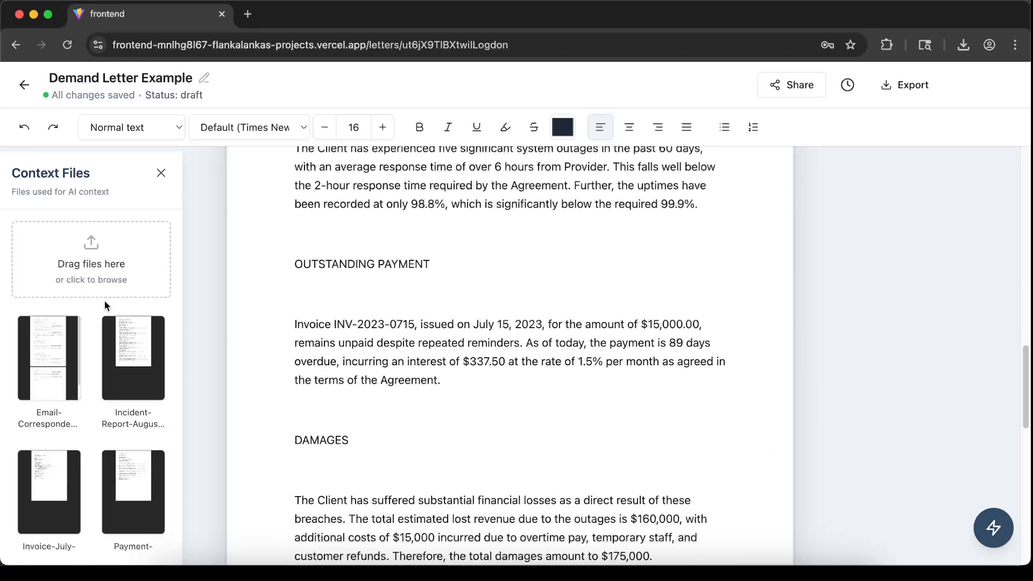
Open the AI Assistant and browse its list of selectable context files
left_click(994, 528)
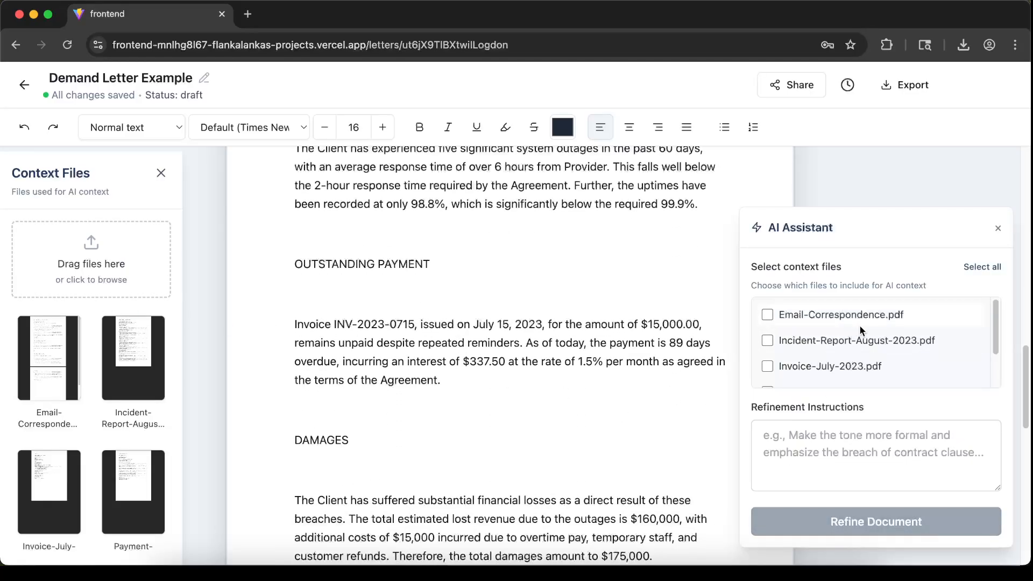
scroll(872, 339, "down", 2)
scroll(874, 347, "up", 2)
scroll(829, 319, "down", 2)
scroll(832, 323, "up", 2)
scroll(850, 339, "down", 2)
scroll(117, 377, "down", 3)
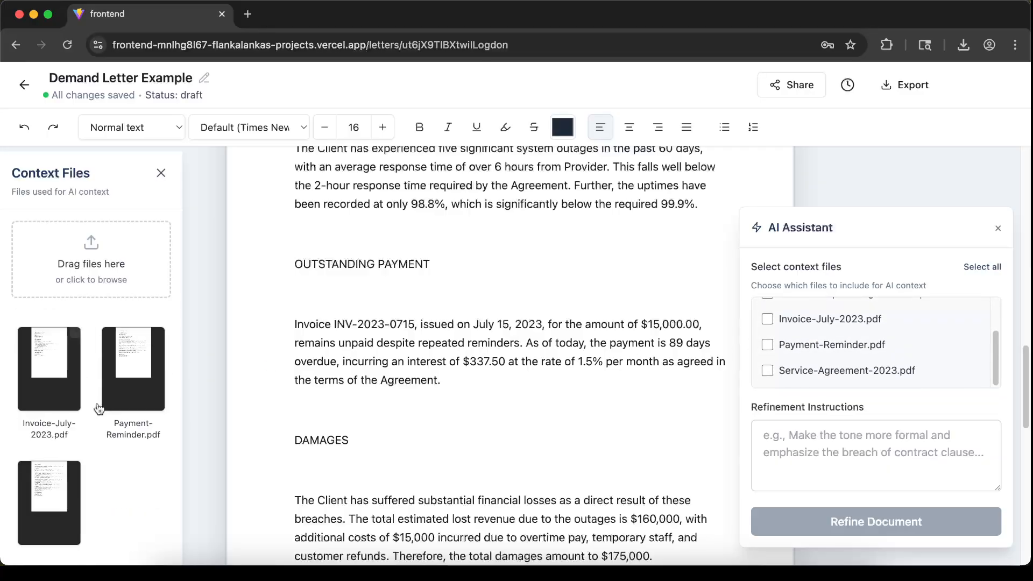
Enter the refinement instruction Make this informal and refine the document
left_click(834, 444)
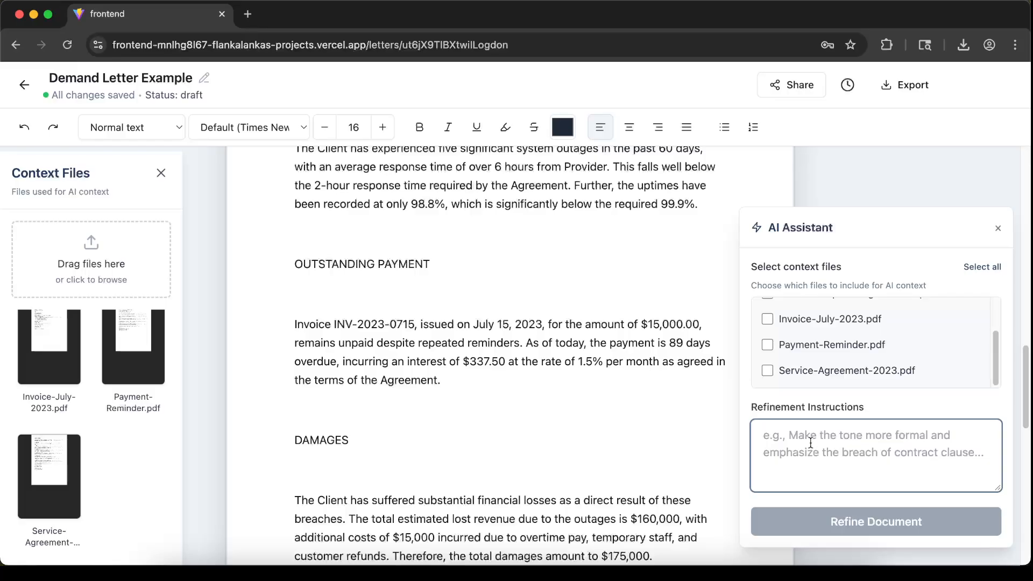
scroll(558, 369, "up", 10)
scroll(524, 249, "down", 6)
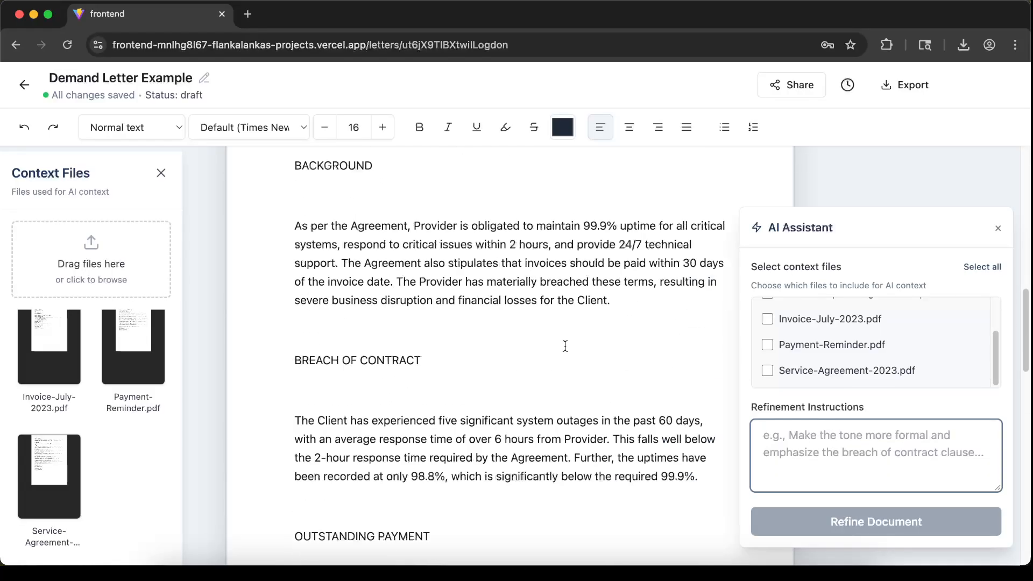
type("M")
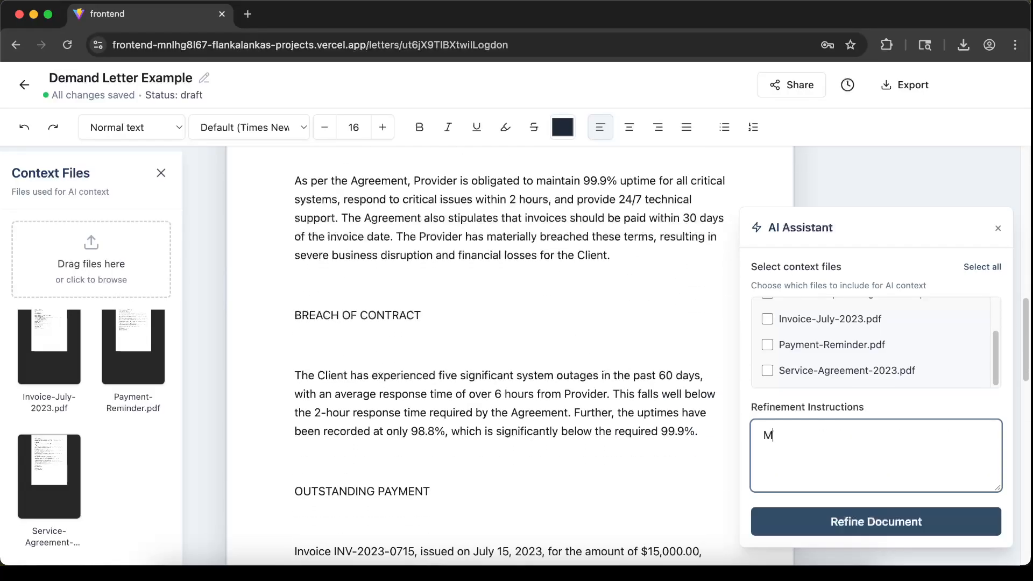
type("ake this informal")
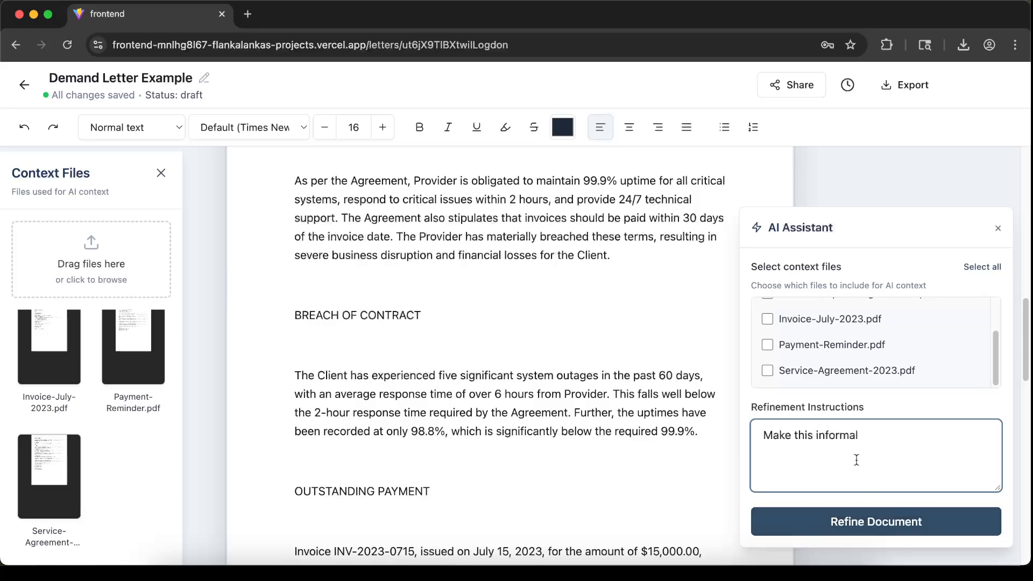
left_click_drag(883, 440, 718, 428)
left_click(911, 442)
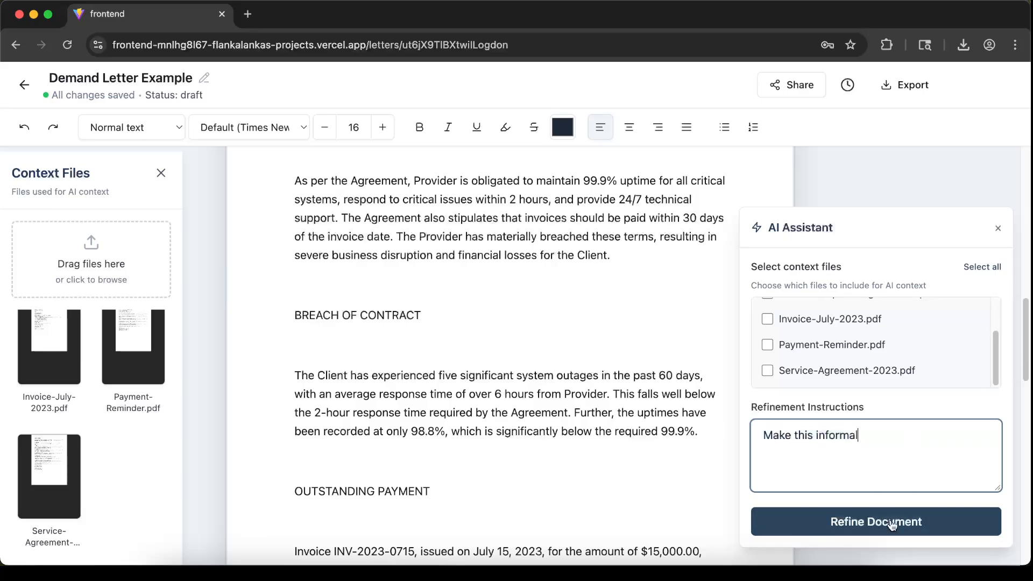
left_click(896, 523)
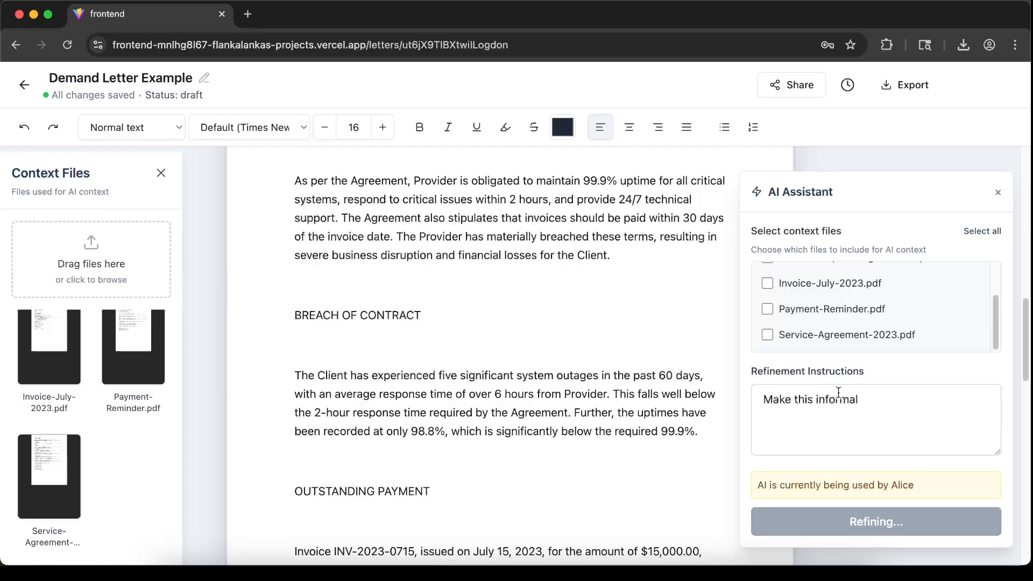
Review the draft's sections while the informal refinement is being generated
scroll(534, 402, "up", 10)
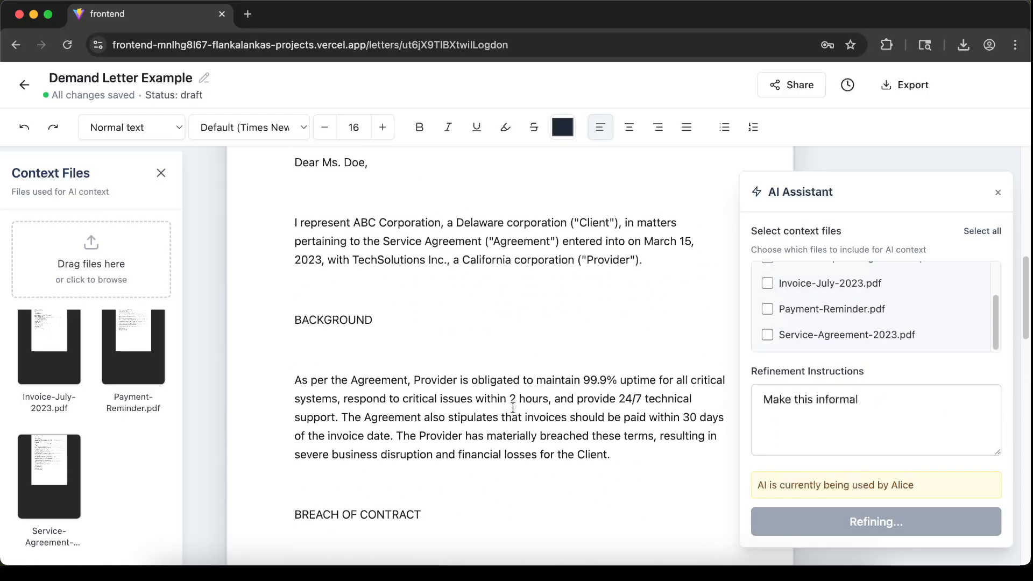
scroll(538, 409, "up", 3)
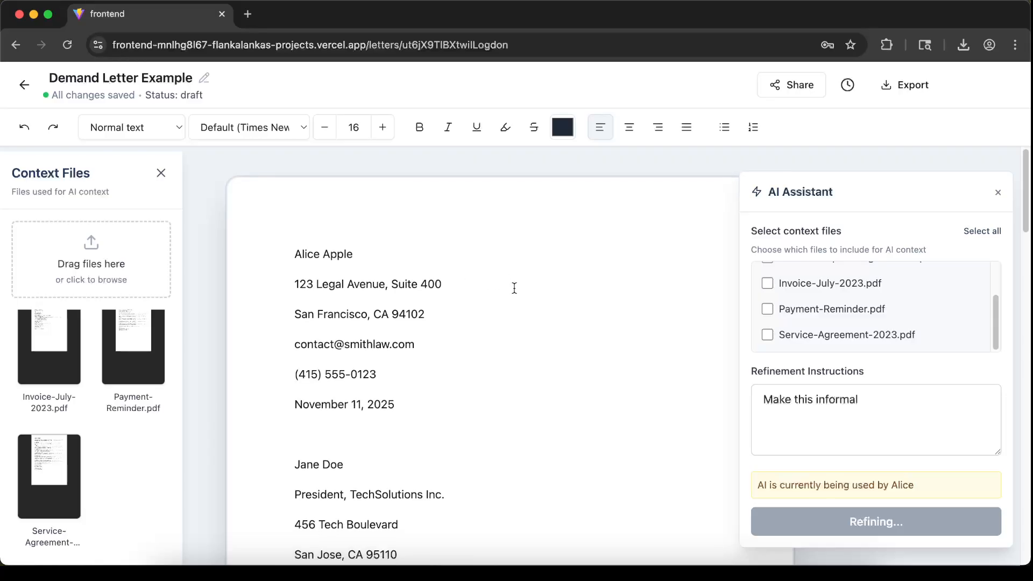
scroll(512, 288, "down", 8)
scroll(807, 304, "up", 2)
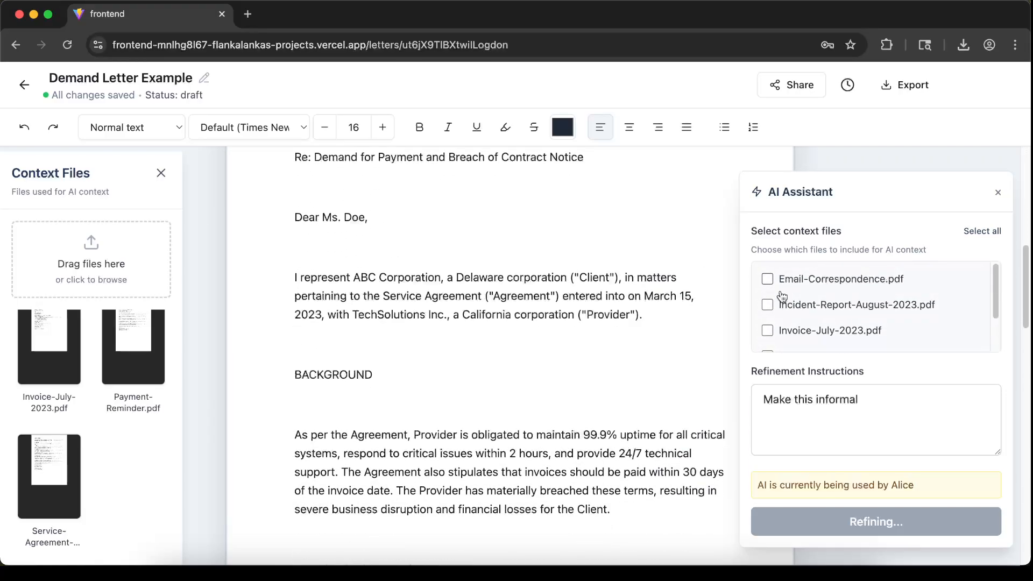
scroll(770, 297, "down", 2)
scroll(840, 330, "up", 2)
scroll(856, 328, "down", 1)
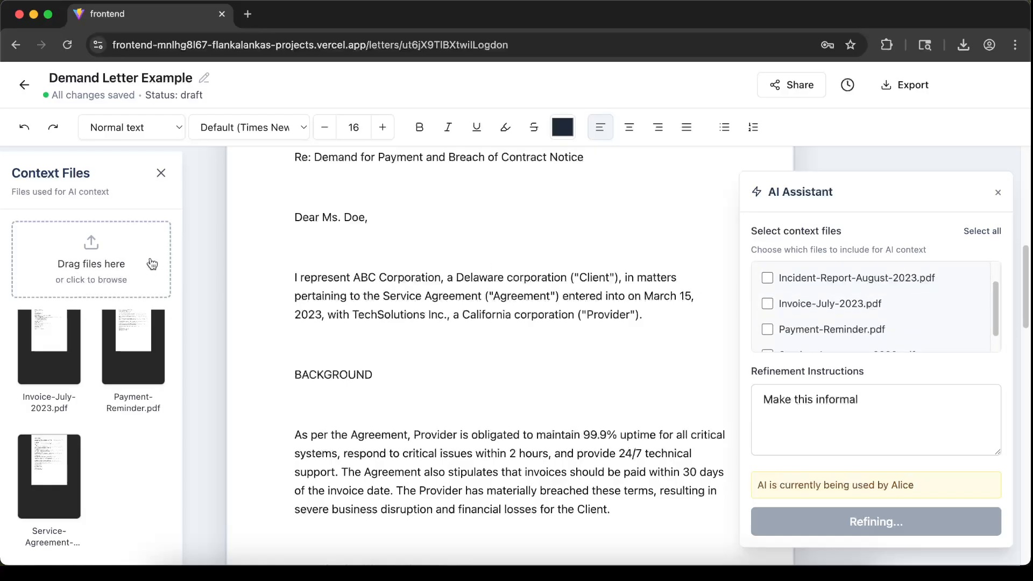
scroll(919, 305, "down", 1)
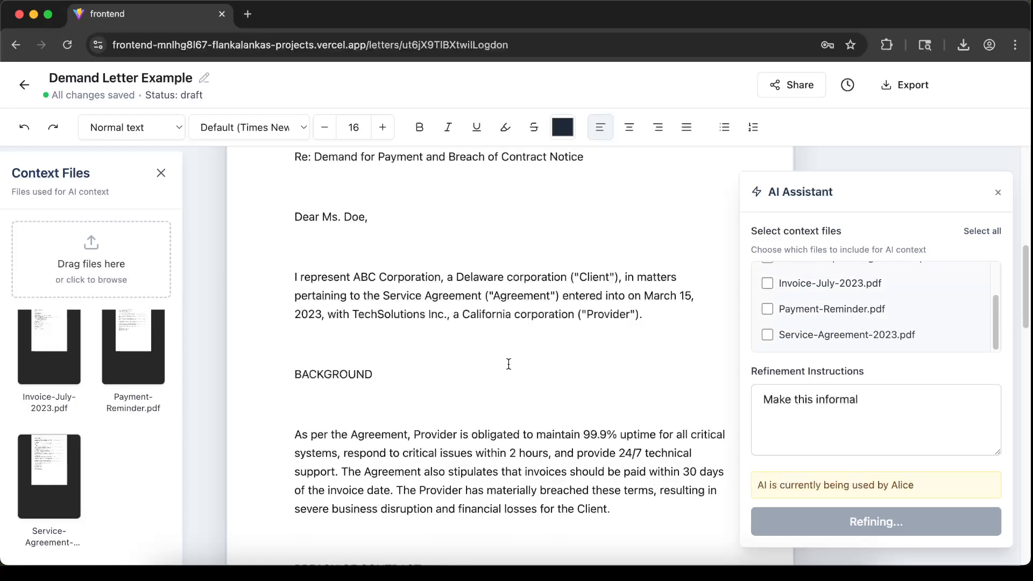
scroll(516, 359, "down", 7)
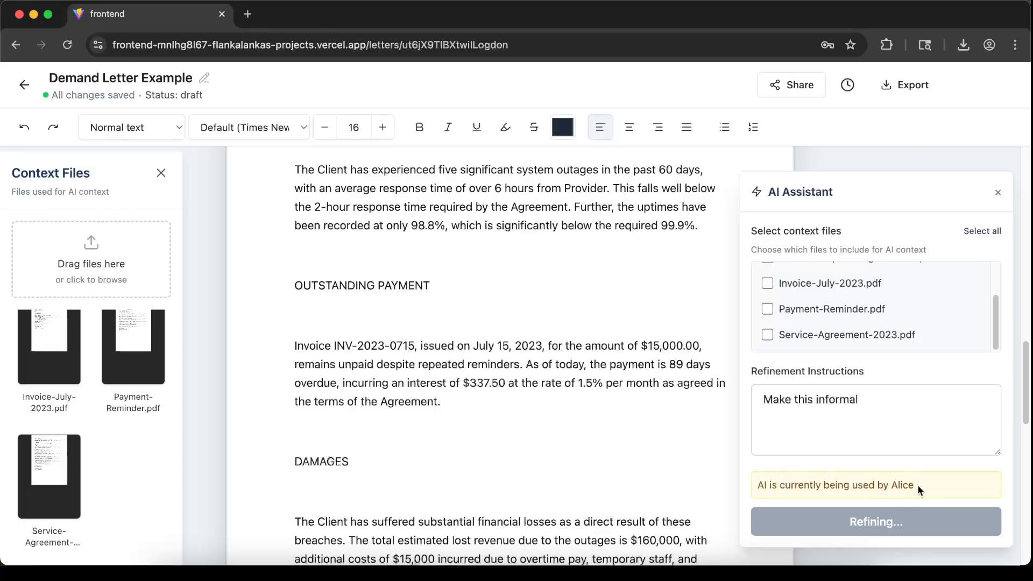
left_click_drag(915, 486, 755, 485)
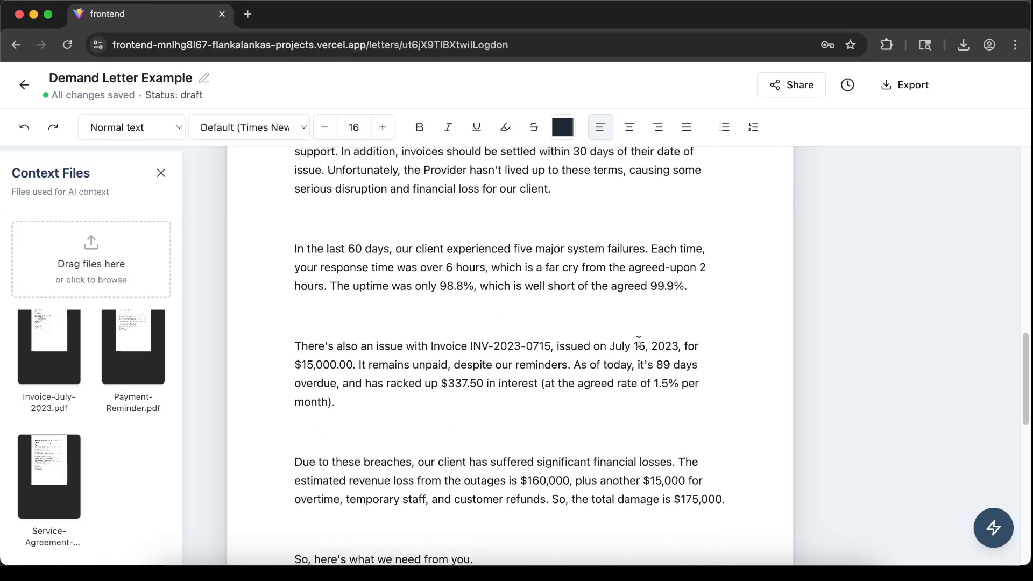
Read through the refined informal letter from the opening to the closing requests
scroll(410, 498, "down", 2)
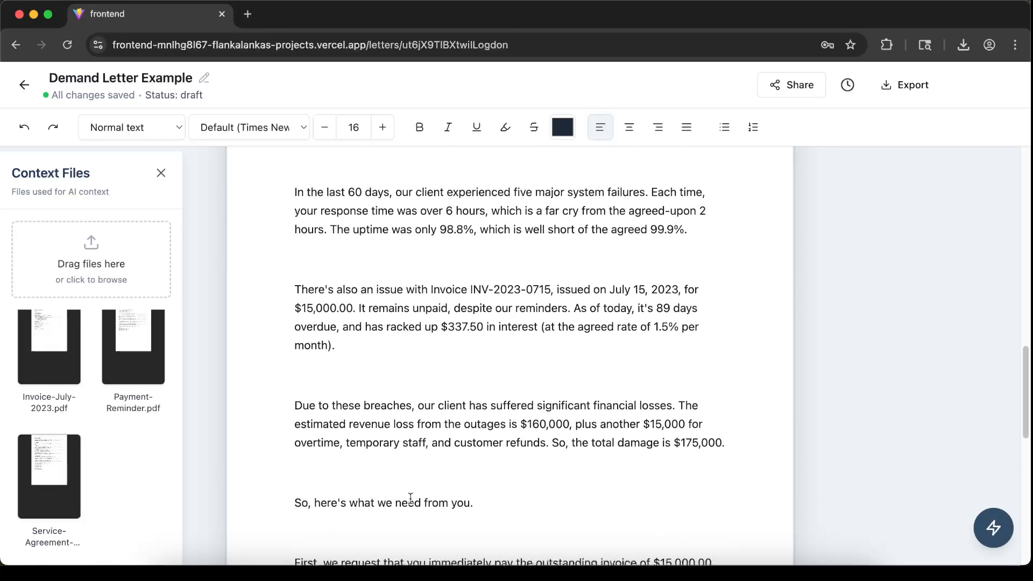
left_click_drag(484, 502, 302, 502)
scroll(436, 442, "down", 1)
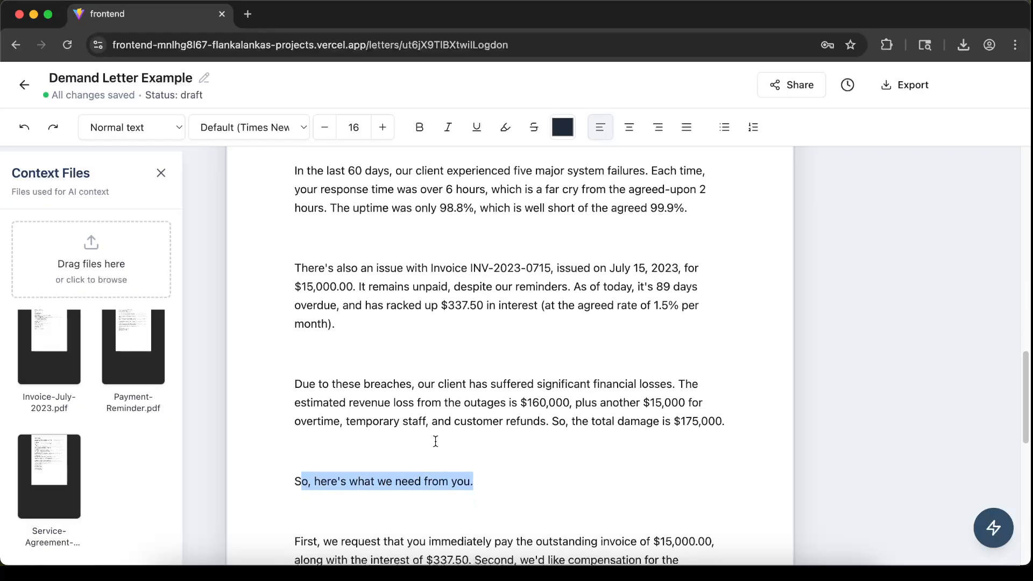
triple_click(475, 481)
scroll(411, 493, "down", 2)
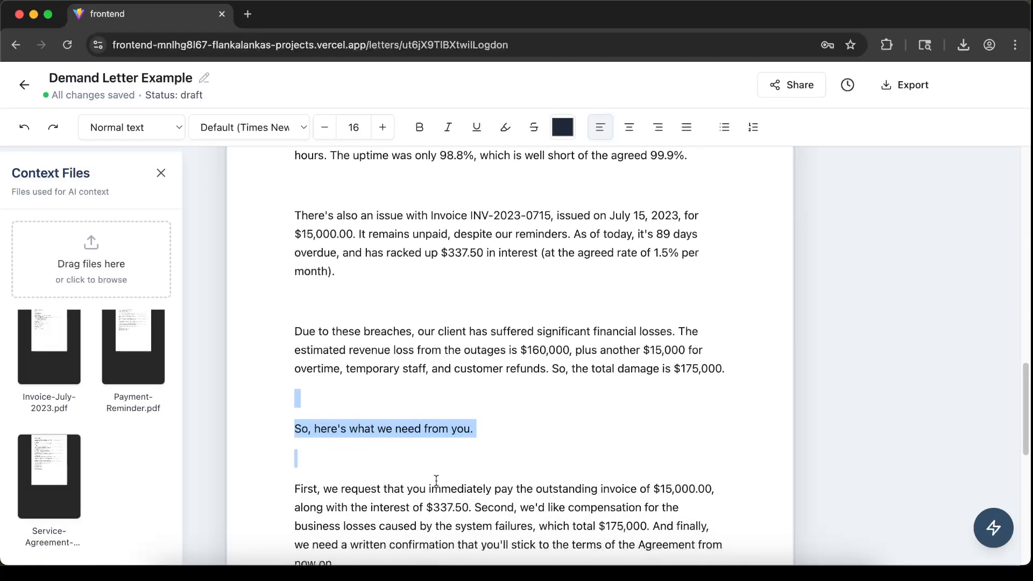
left_click(419, 518)
scroll(548, 473, "up", 15)
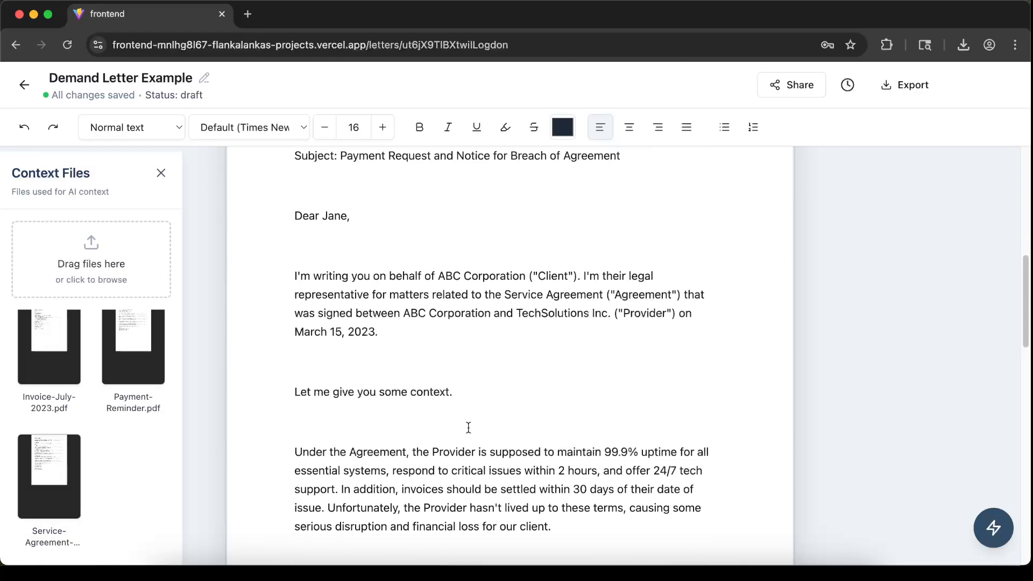
left_click_drag(297, 429, 433, 430)
scroll(425, 409, "up", 5)
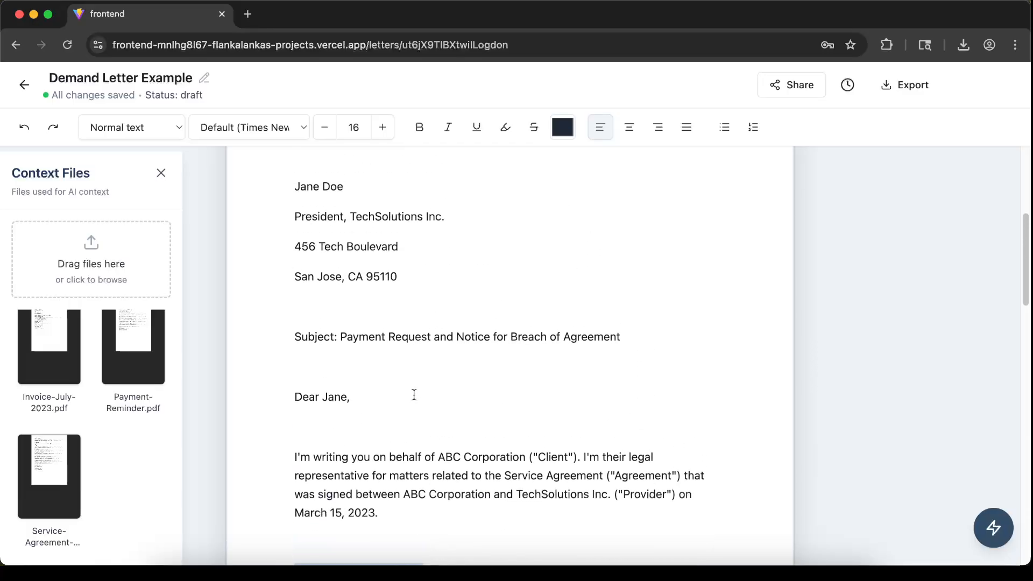
scroll(490, 360, "down", 6)
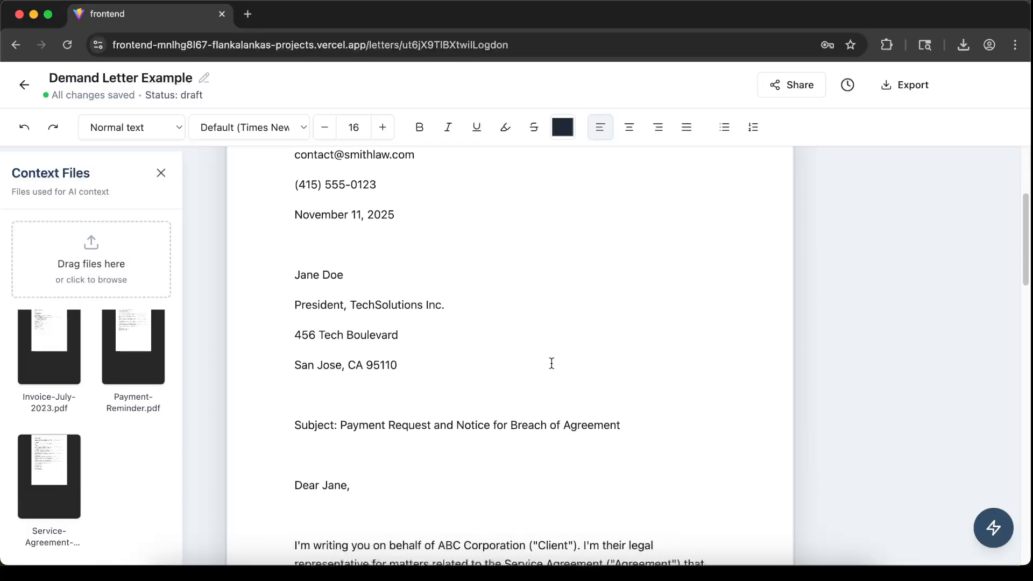
scroll(562, 371, "down", 4)
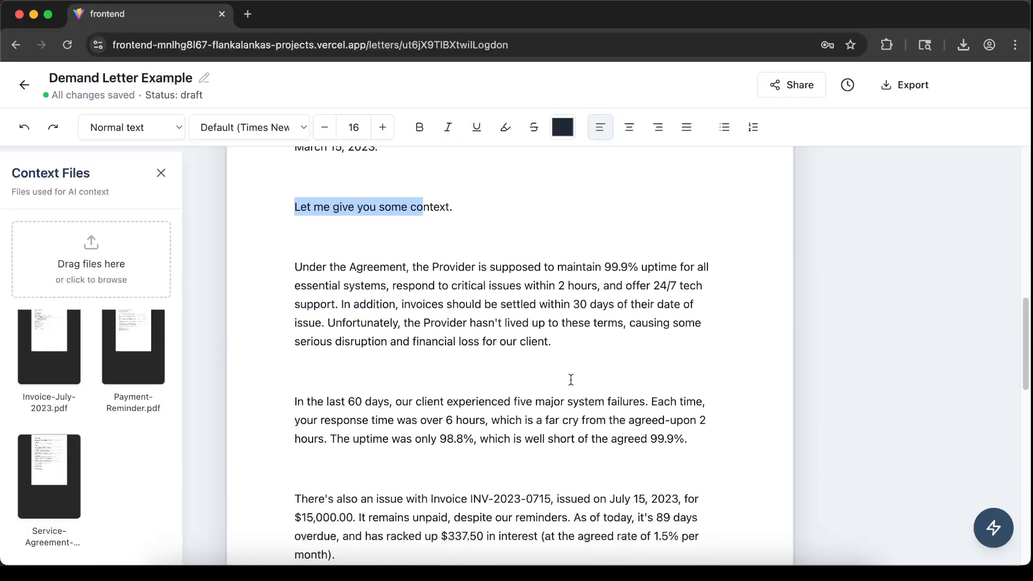
left_click(595, 354)
scroll(598, 349, "down", 10)
scroll(613, 349, "up", 15)
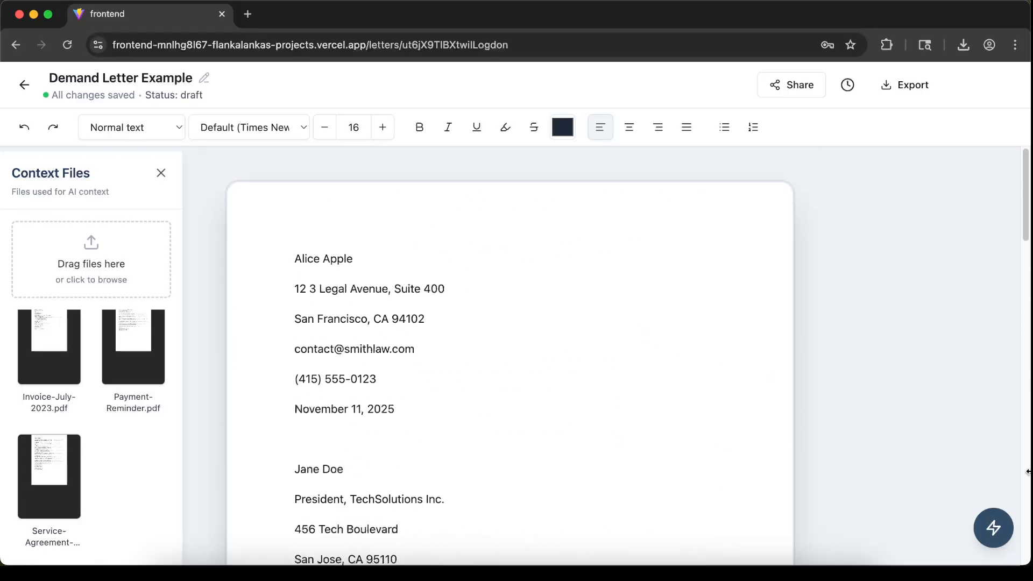
left_click(993, 527)
left_click(851, 448)
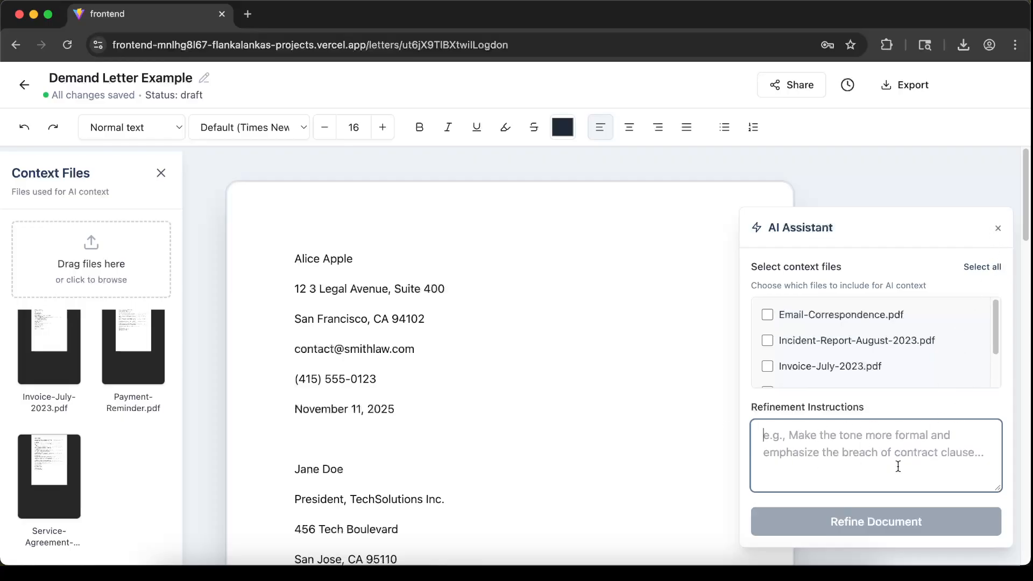
left_click(999, 229)
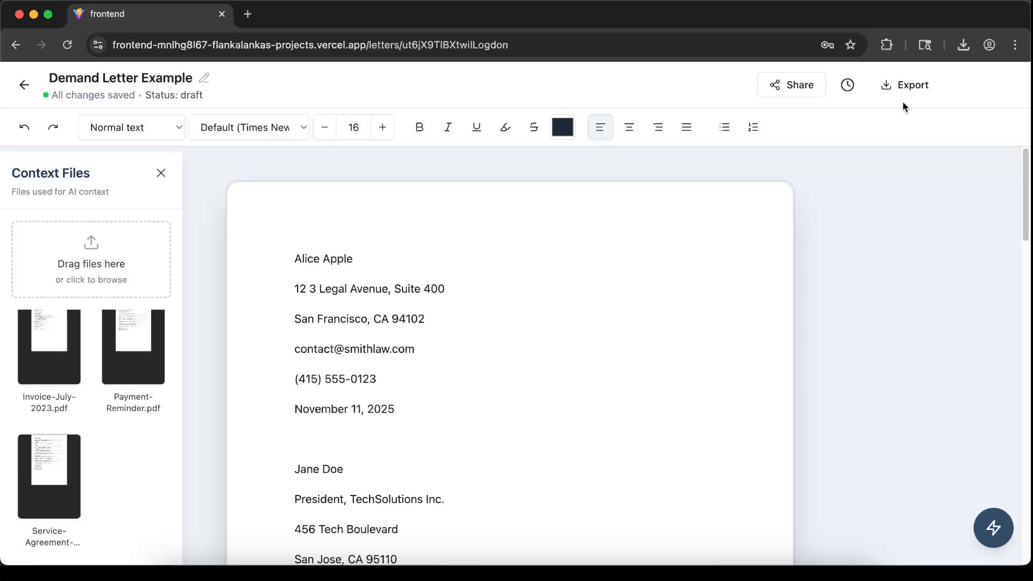
Export the letter to Word without tracked changes
left_click(905, 87)
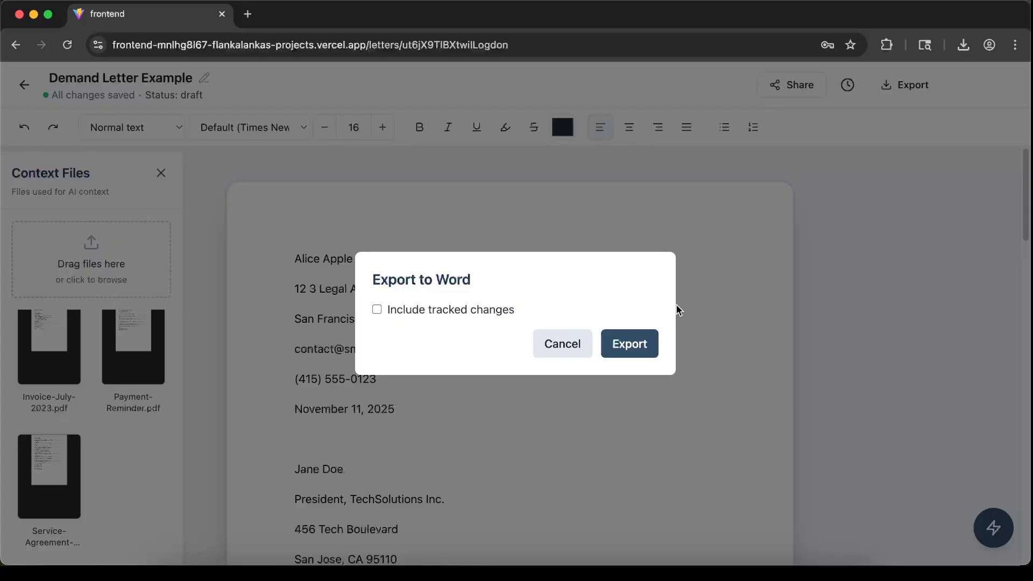
left_click(643, 341)
left_click(808, 547)
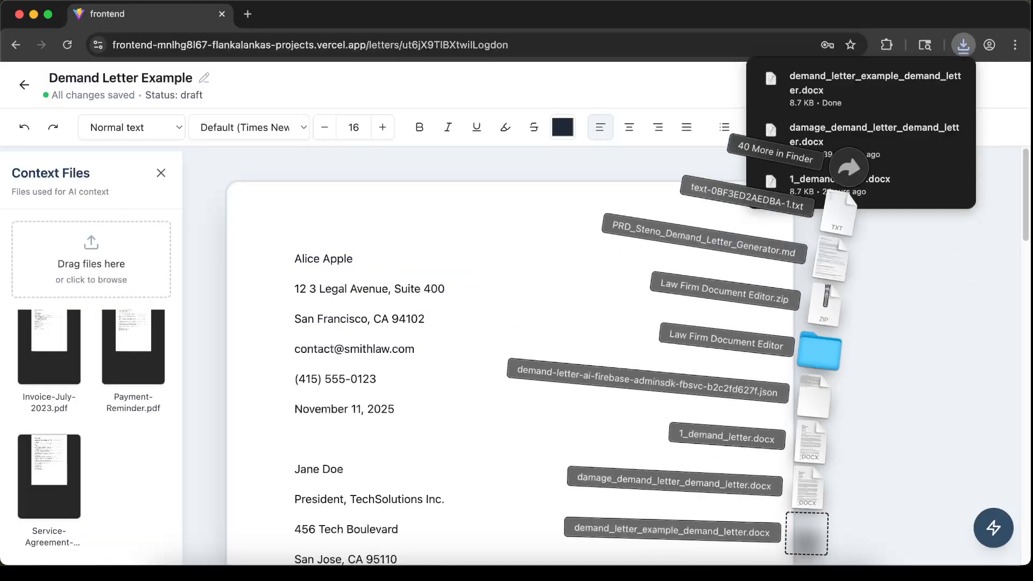
Open the downloaded demand_letter_example_demand_letter.docx, look over its contents, and close it
left_click(808, 547)
scroll(293, 227, "down", 10)
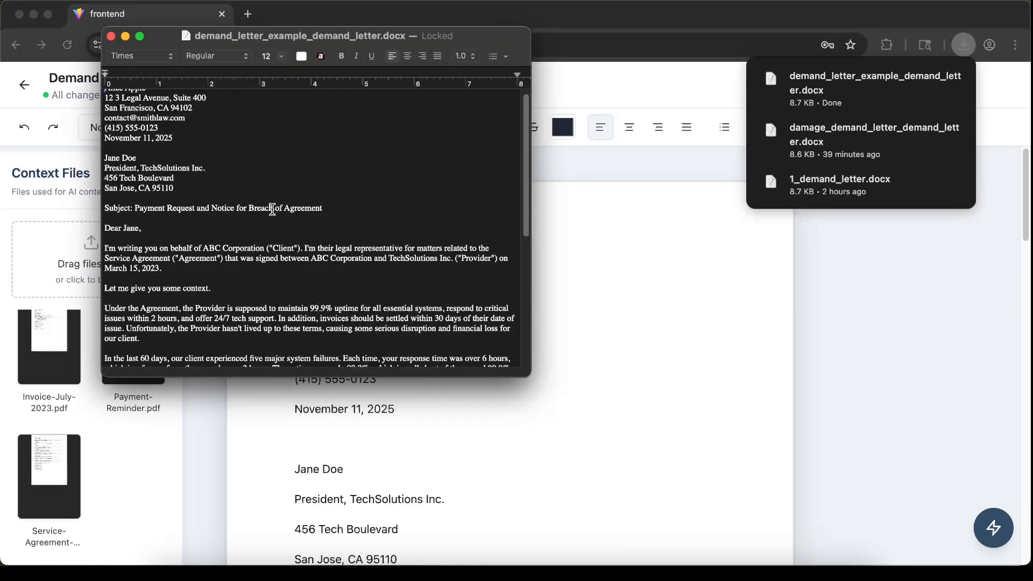
left_click_drag(230, 346, 222, 156)
left_click(238, 176)
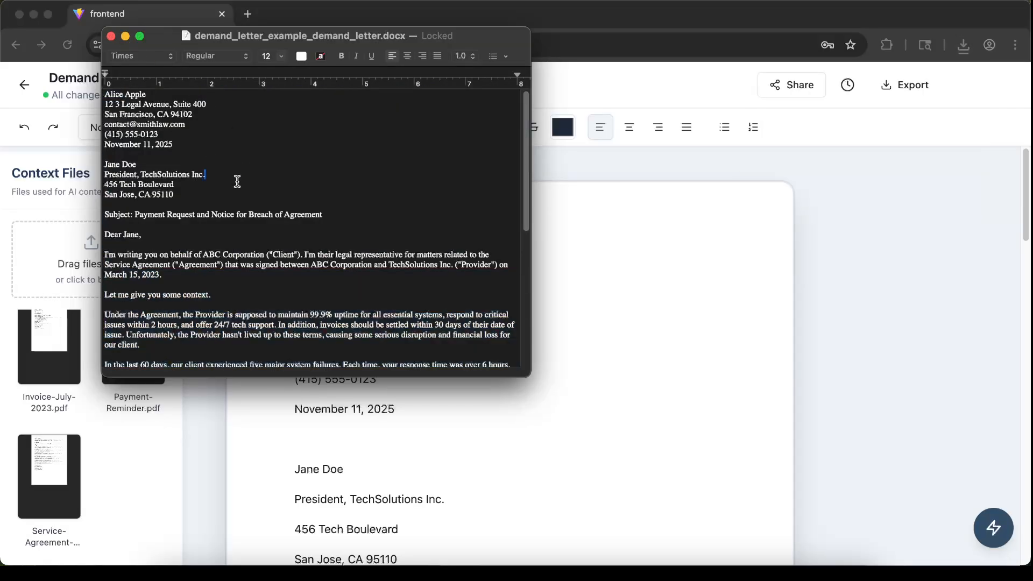
left_click(111, 36)
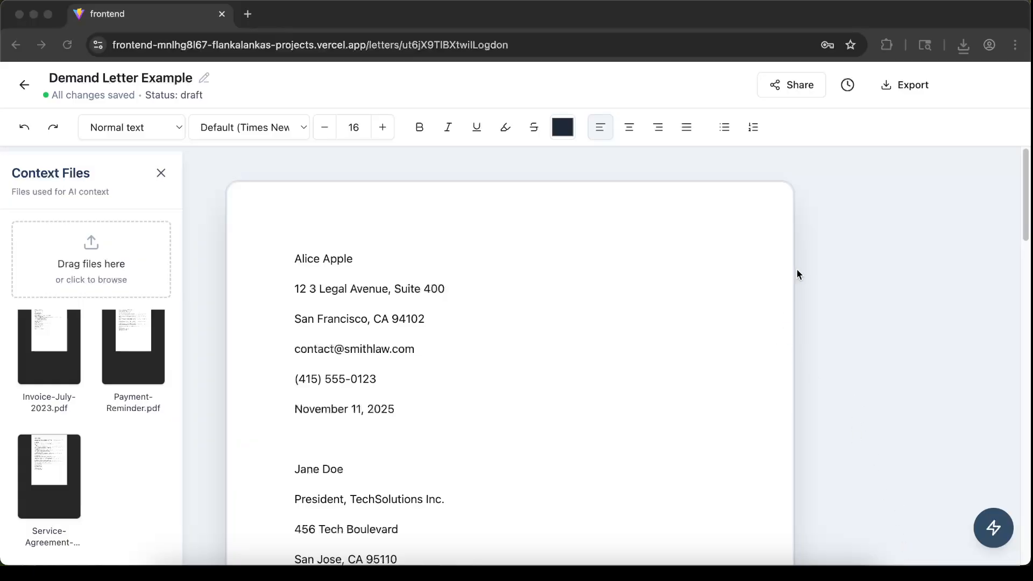
Share the document as Editor with a collaborator's e-mail address
left_click(787, 87)
left_click(787, 87)
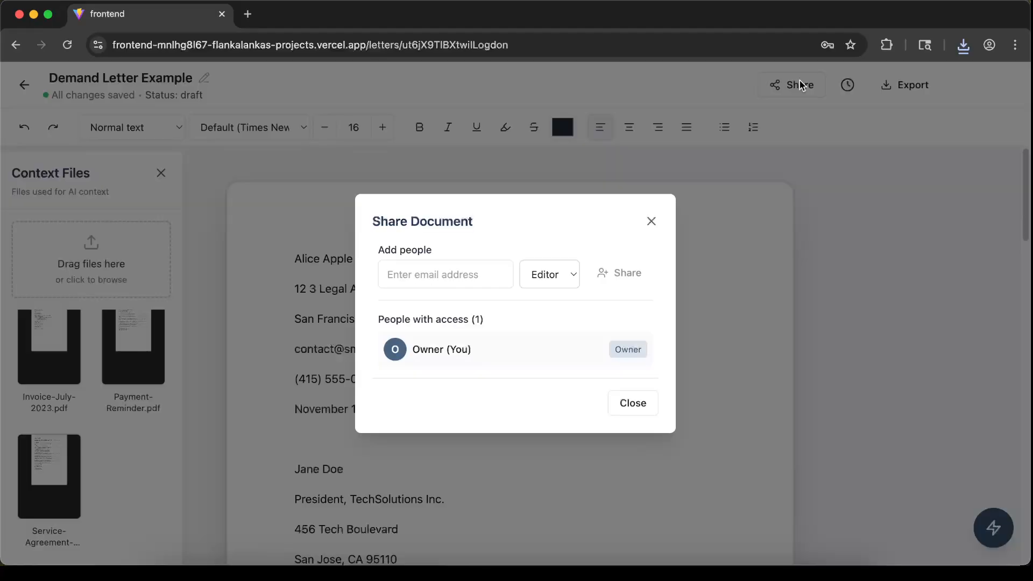
left_click(450, 265)
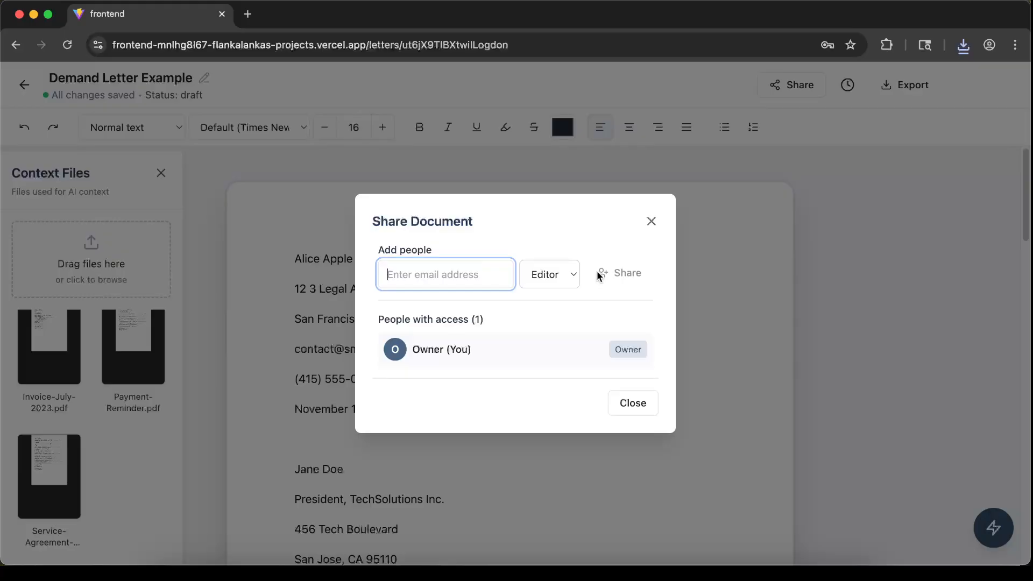
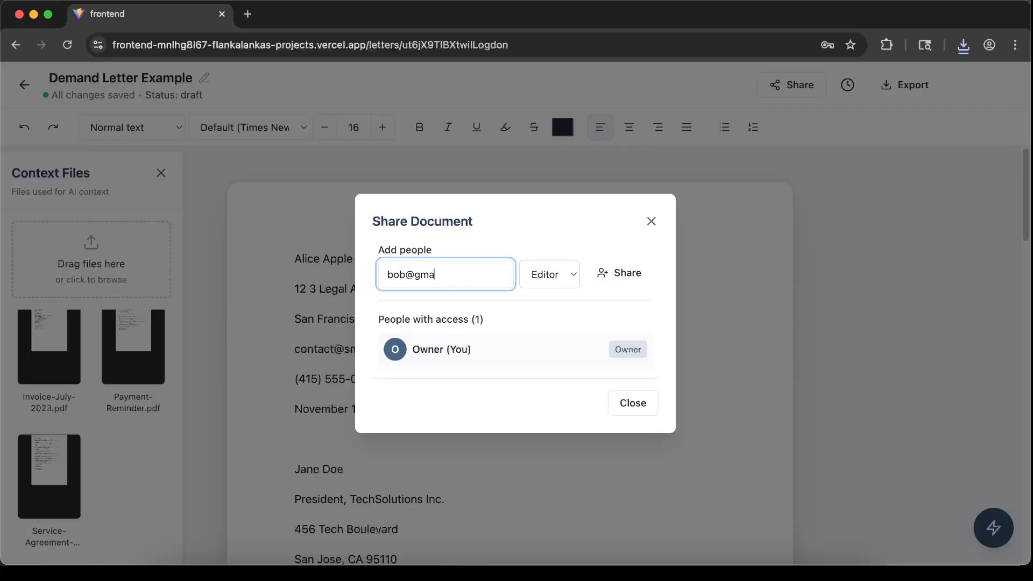
left_click(609, 279)
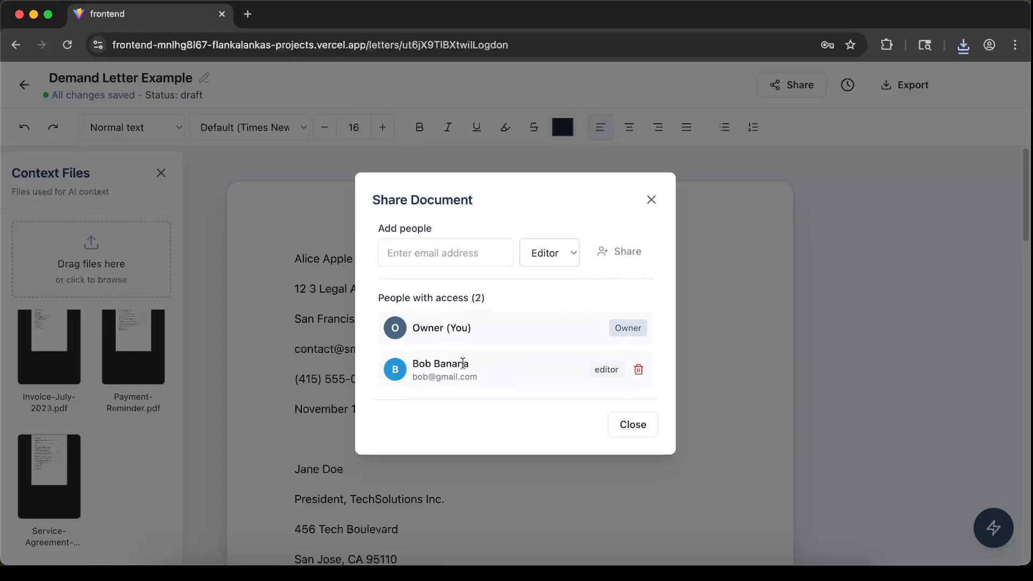
left_click_drag(504, 380, 391, 370)
left_click(525, 388)
Open the shared Demand Letter Example in the collaborator's incognito window, then close the share dialog
left_click(957, 570)
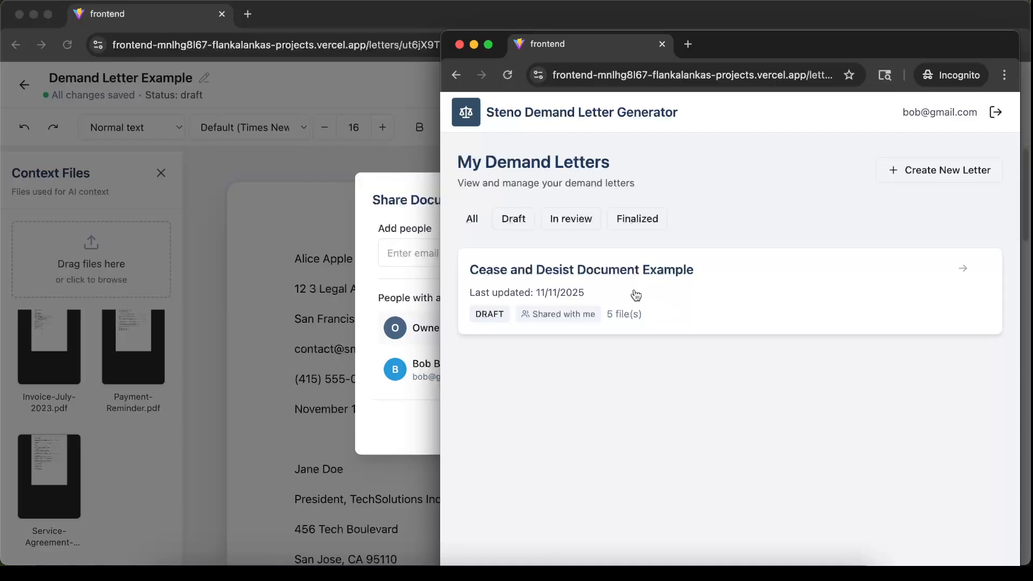
left_click(509, 75)
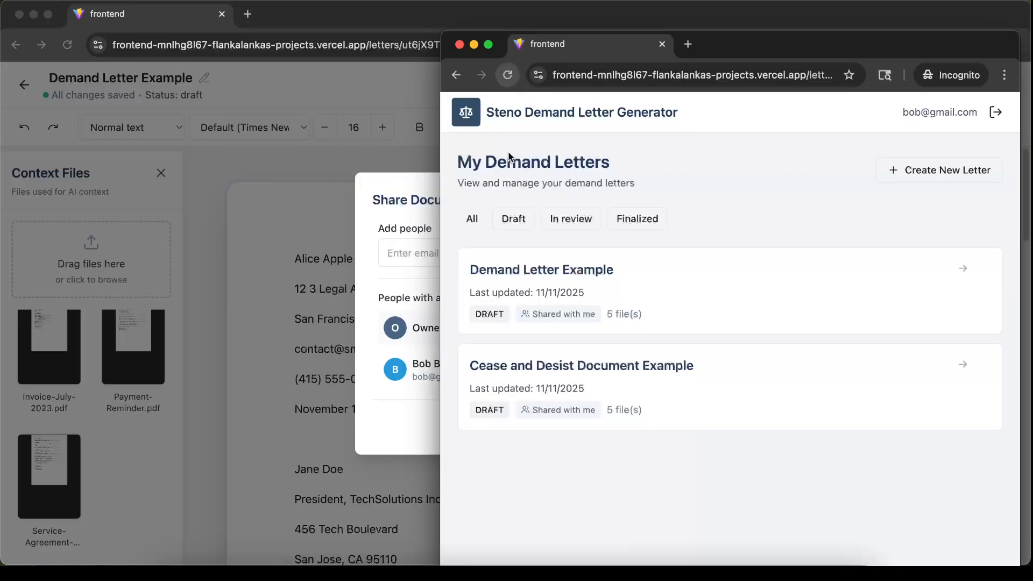
left_click(592, 275)
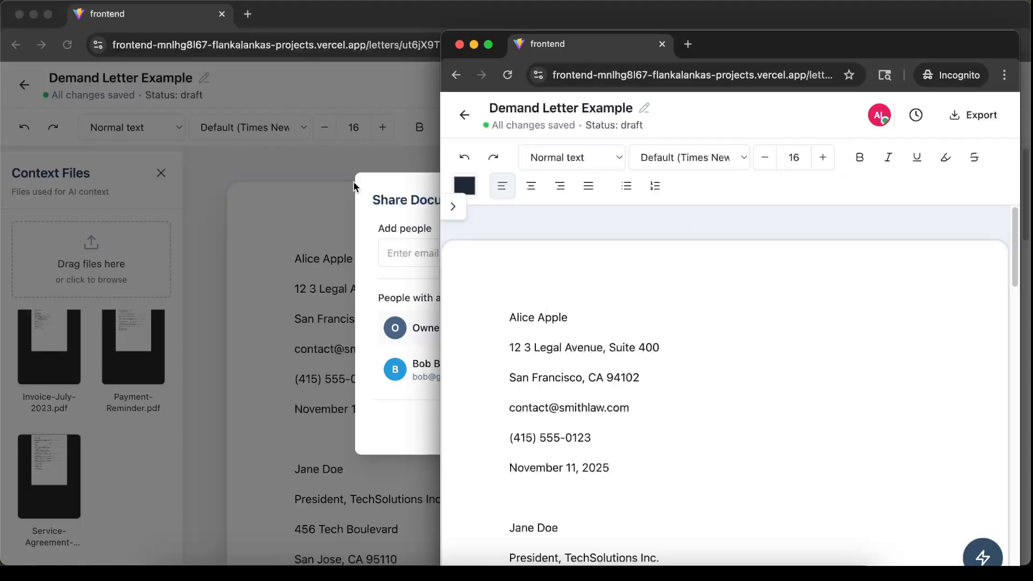
left_click(337, 234)
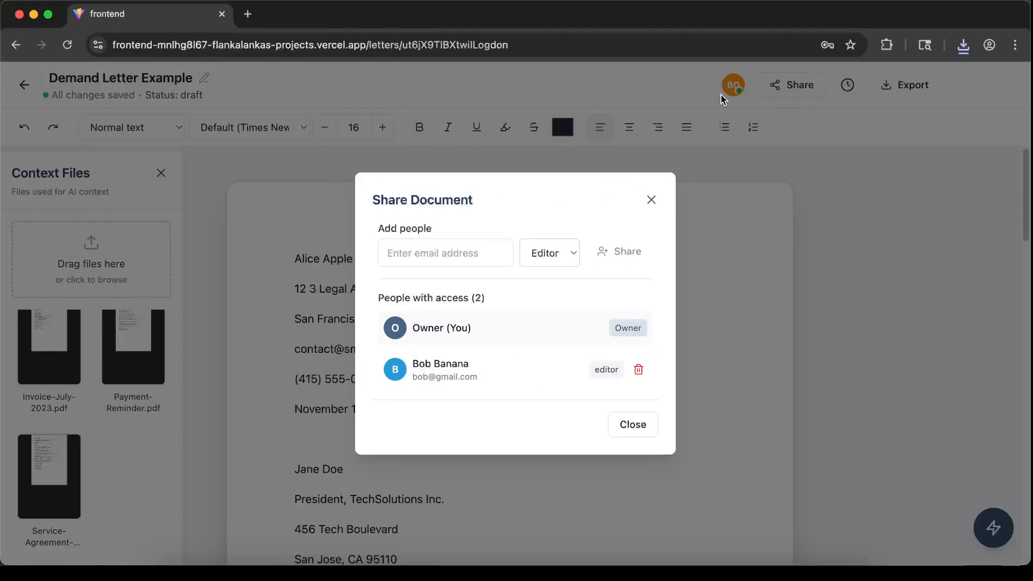
left_click(648, 202)
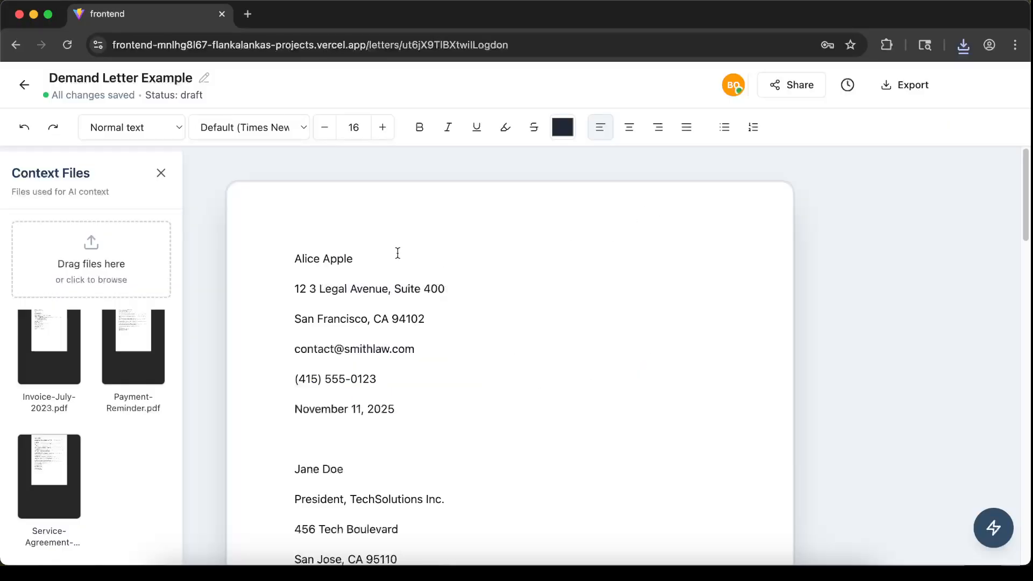
key("super+grave")
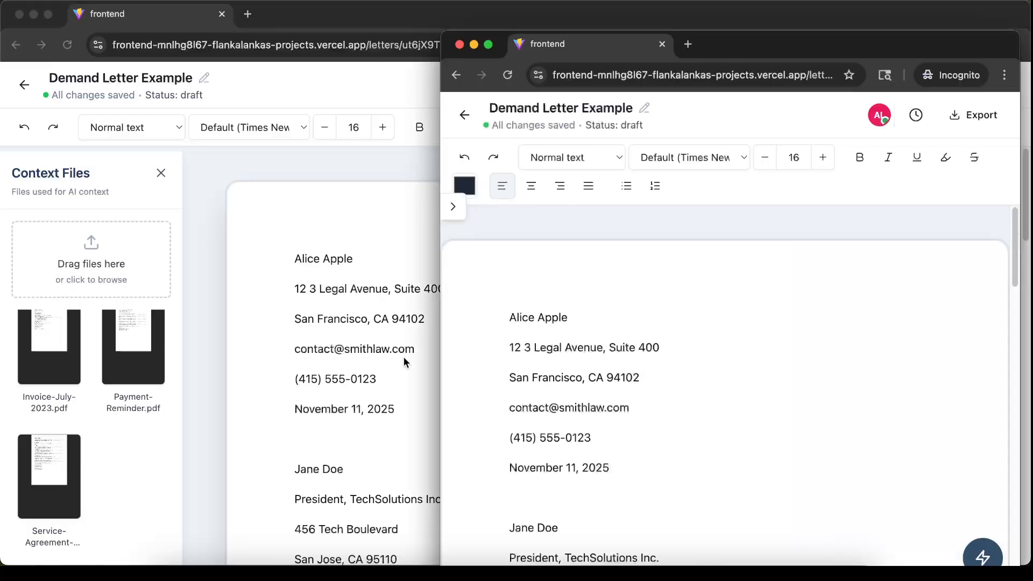
left_click(368, 260)
type("12312")
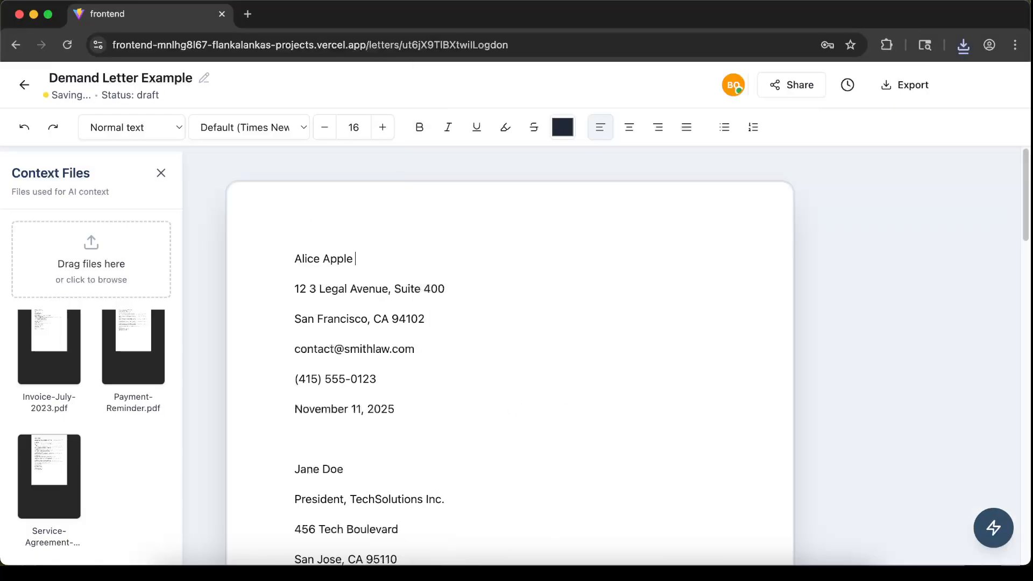
type("31232132132133")
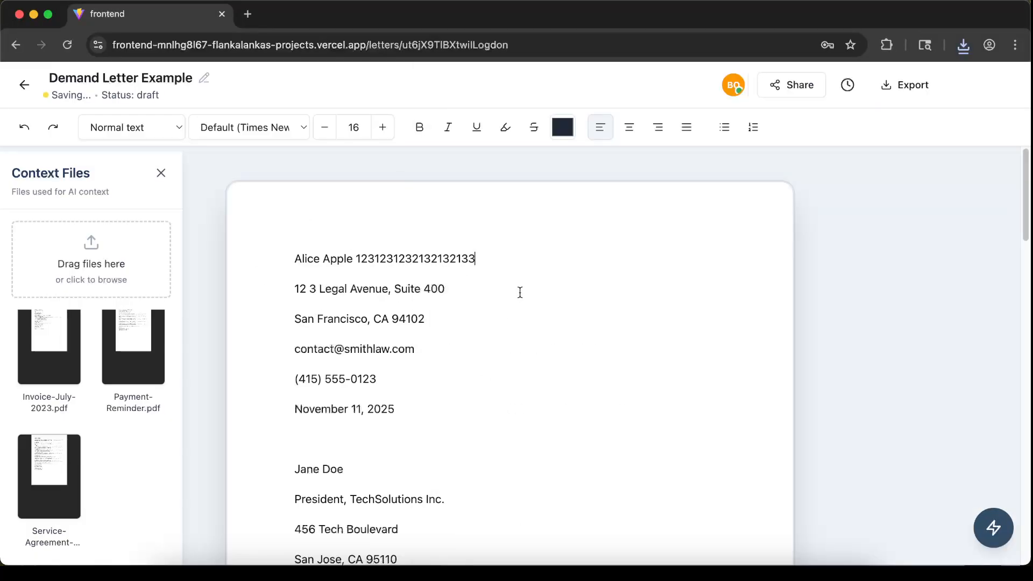
key("super+grave")
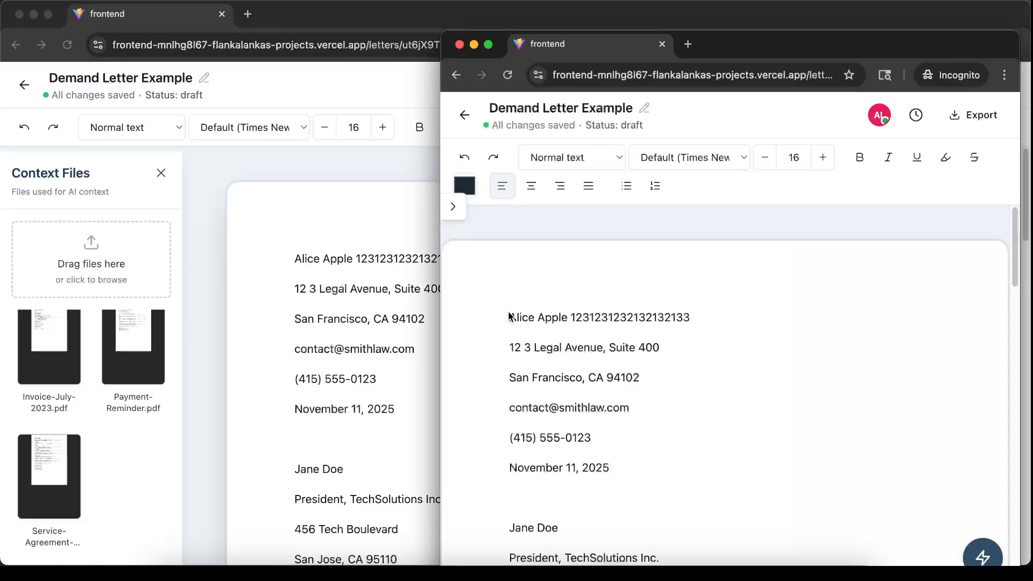
key("super+grave")
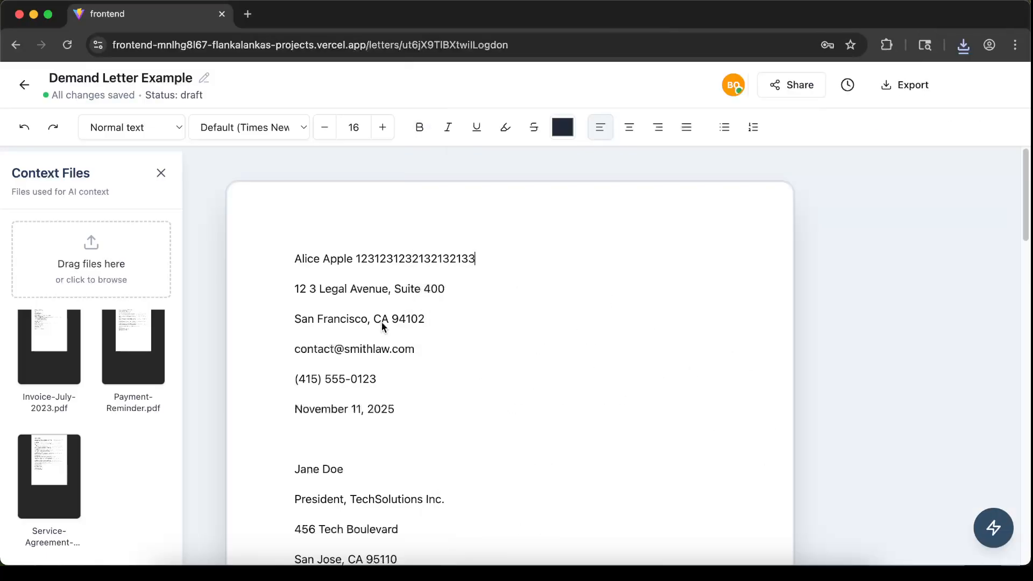
scroll(600, 260, "down", 5)
scroll(602, 278, "up", 2)
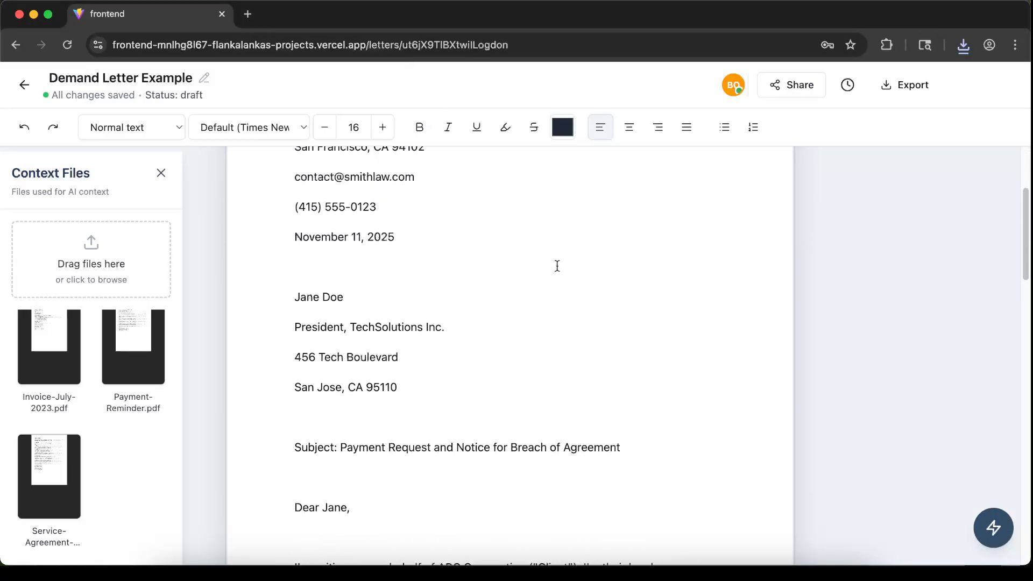
scroll(417, 349, "down", 5)
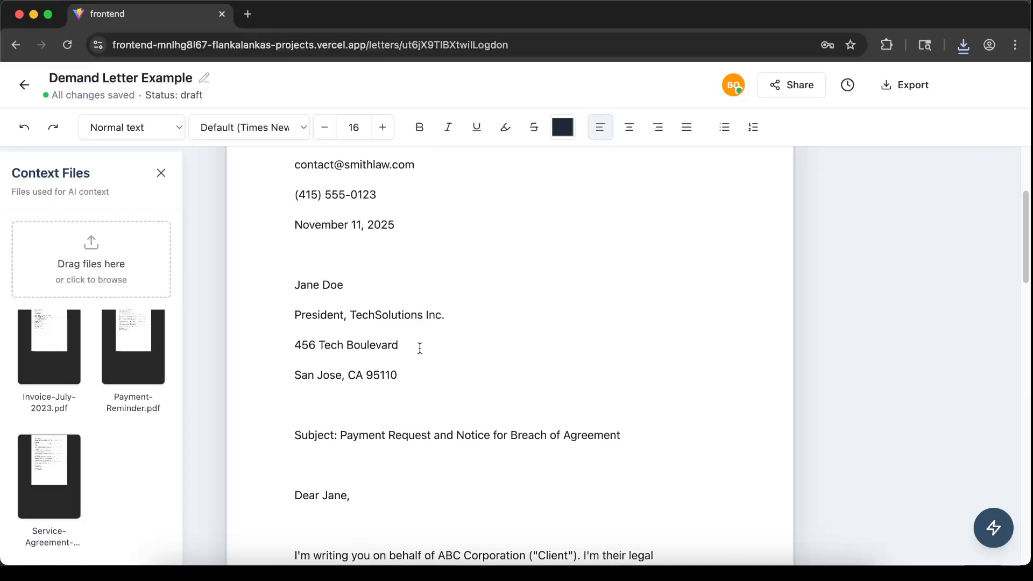
scroll(427, 344, "down", 20)
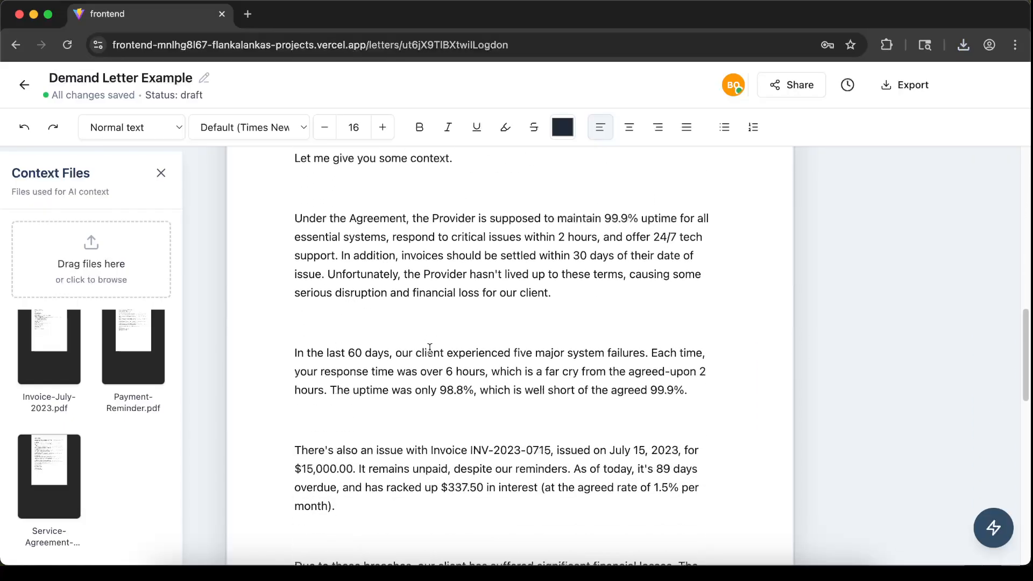
scroll(466, 346, "up", 20)
scroll(474, 341, "up", 8)
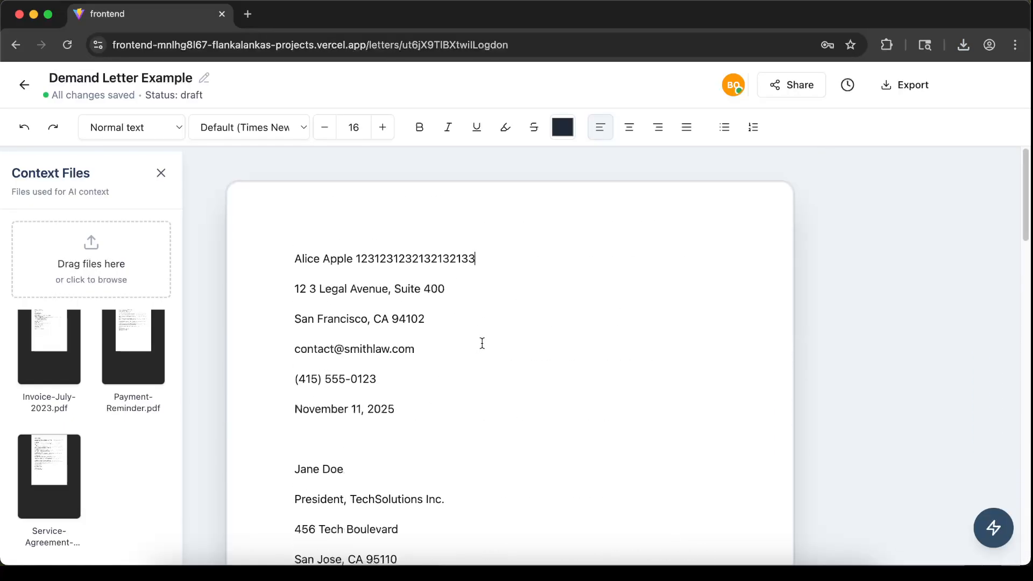